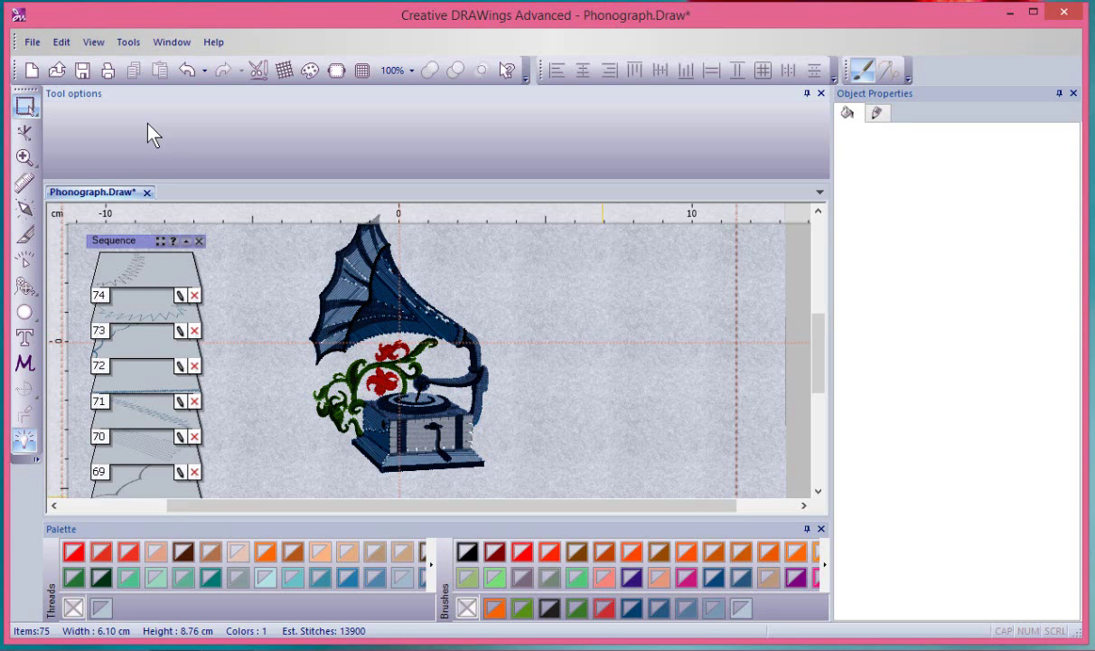
# - Start a monogram and choose Lucida Sans Unicode as its font
pyautogui.click(25, 365)
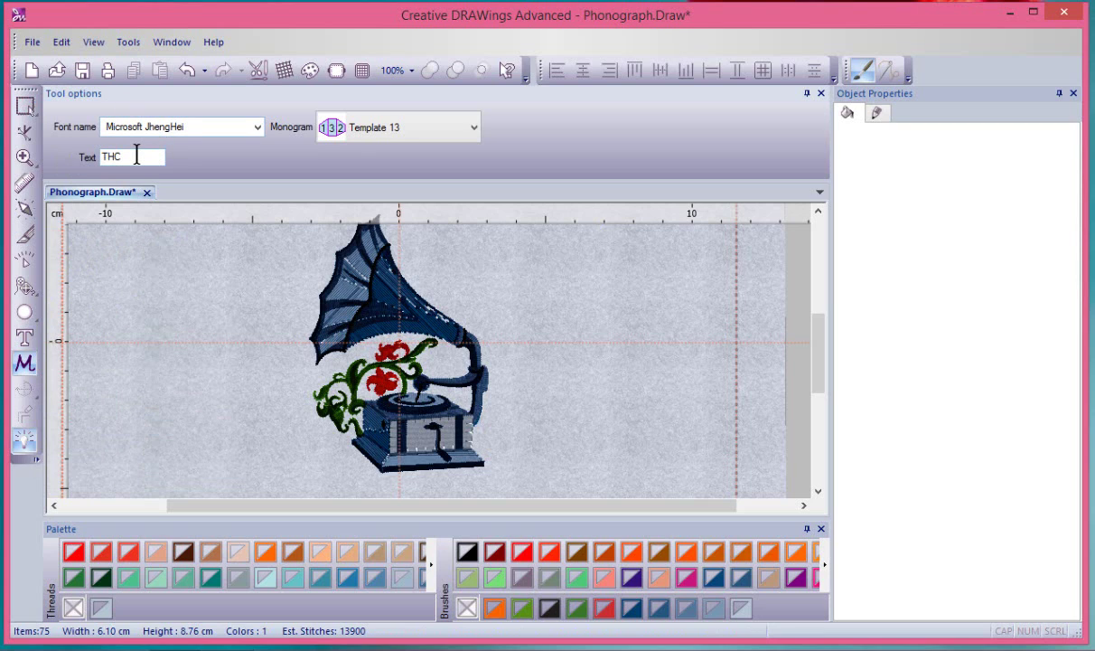
pyautogui.click(240, 129)
pyautogui.moveTo(294, 372); pyautogui.dragTo(293, 325)
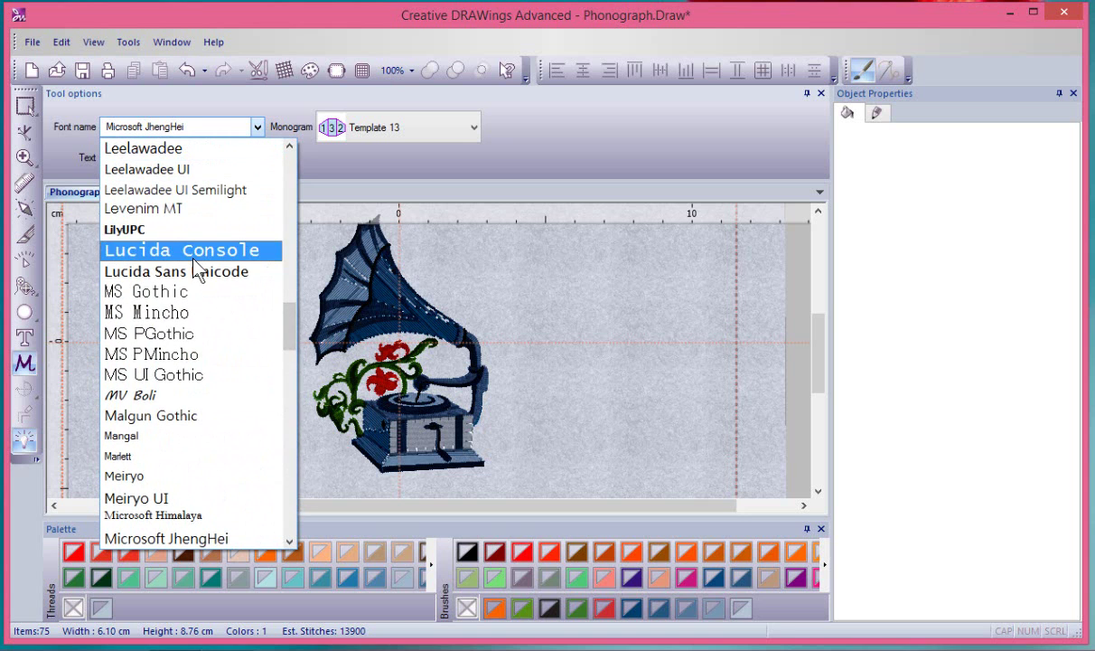
pyautogui.click(185, 265)
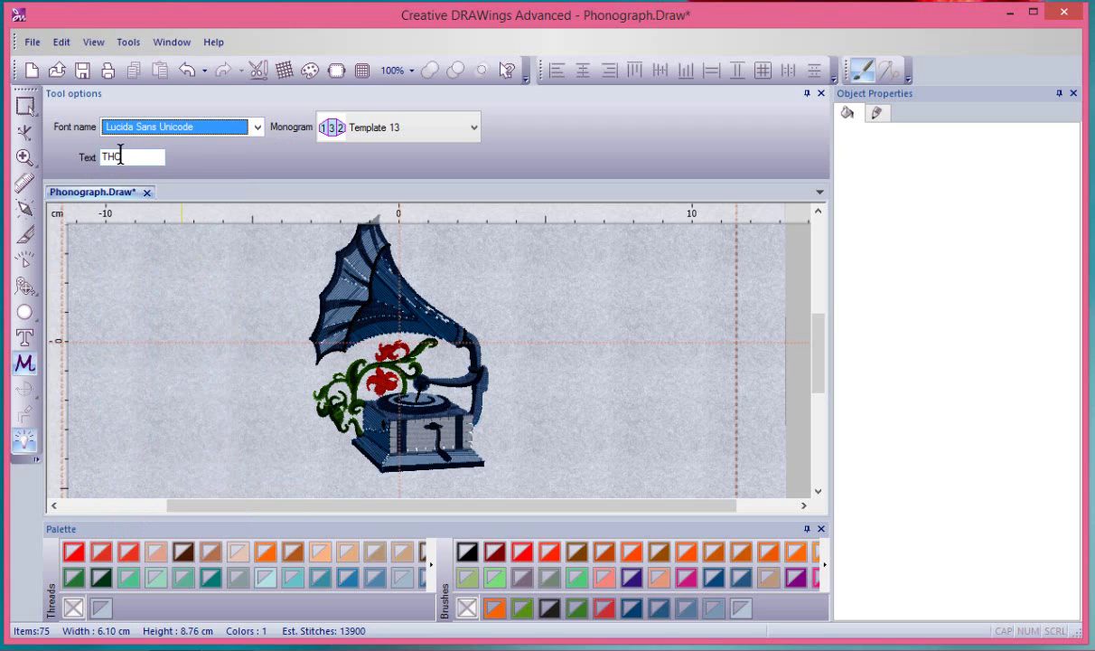
# - Keep Template 13 as the monogram layout
pyautogui.click(422, 138)
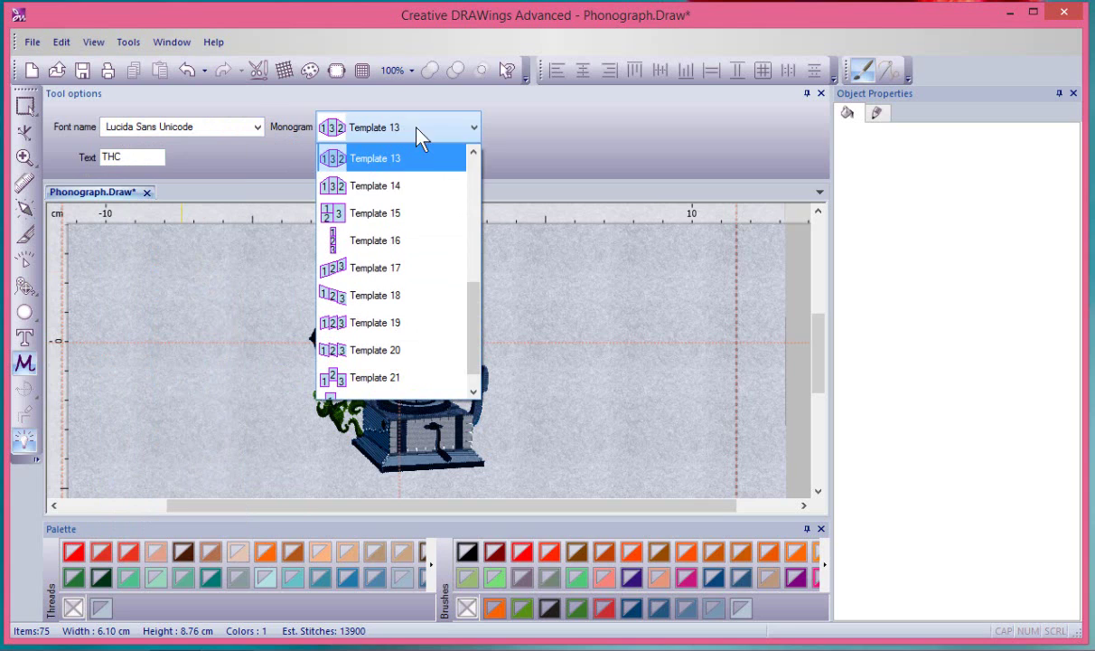
pyautogui.moveTo(479, 320); pyautogui.dragTo(479, 181)
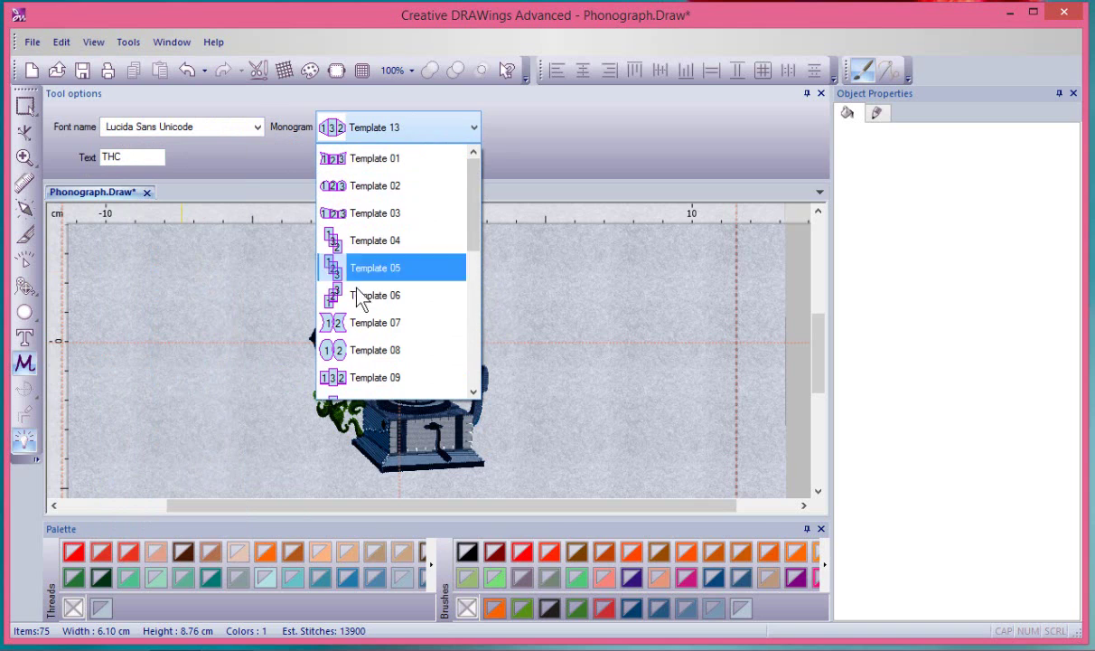
pyautogui.moveTo(474, 189); pyautogui.dragTo(463, 266)
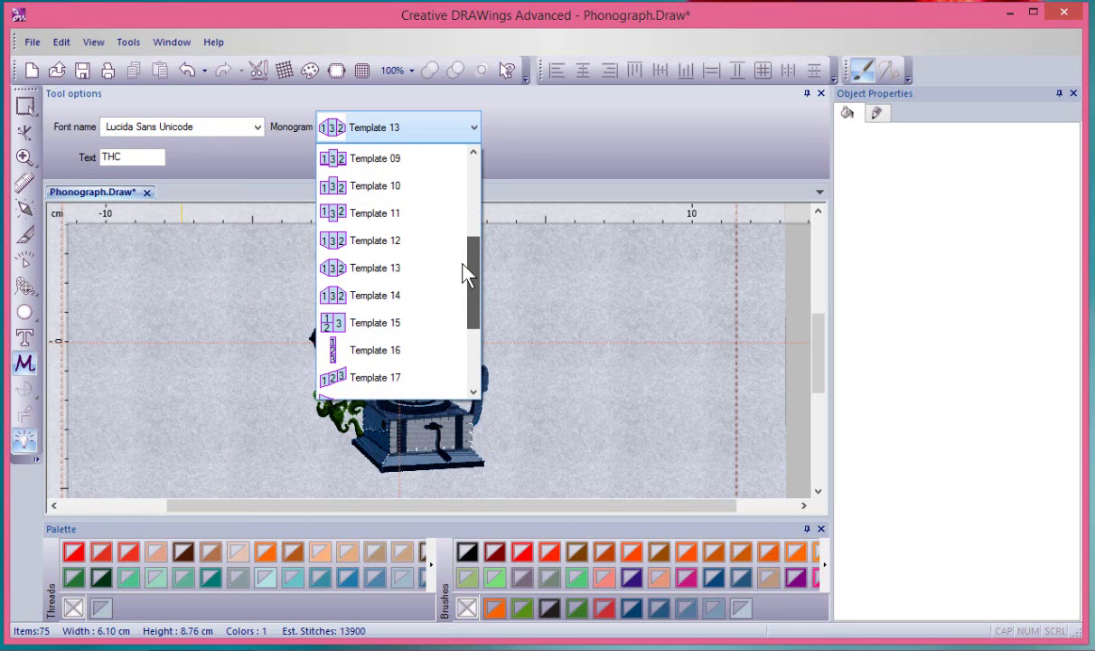
pyautogui.click(334, 269)
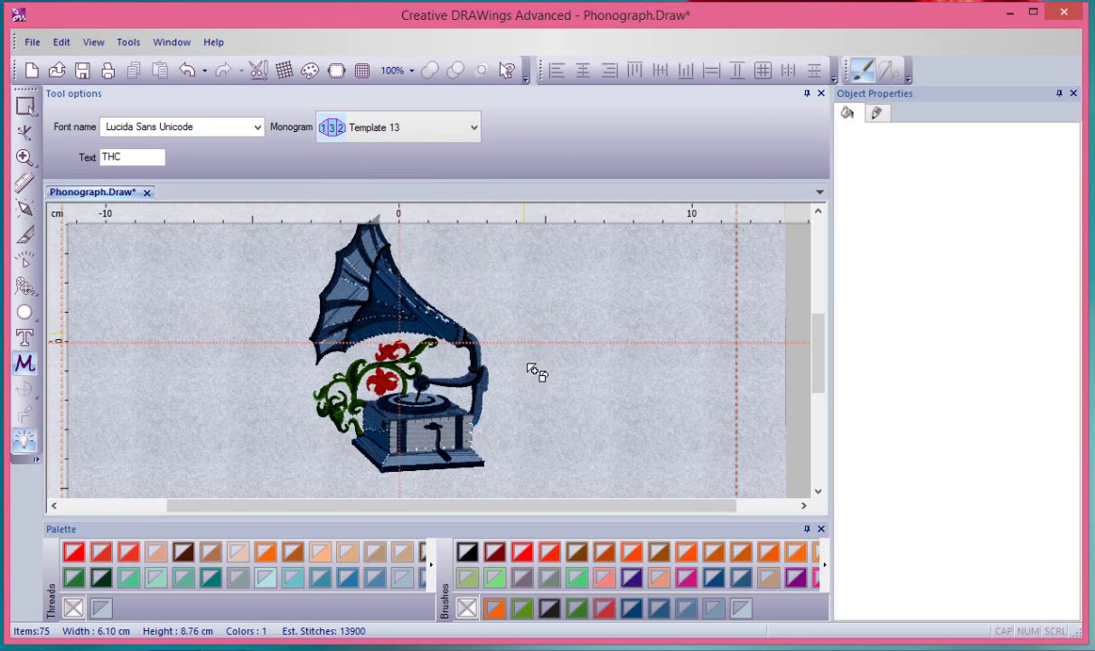
# - Draw the TCH monogram right of the phonograph and enlarge it slightly
pyautogui.moveTo(506, 436); pyautogui.dragTo(673, 360)
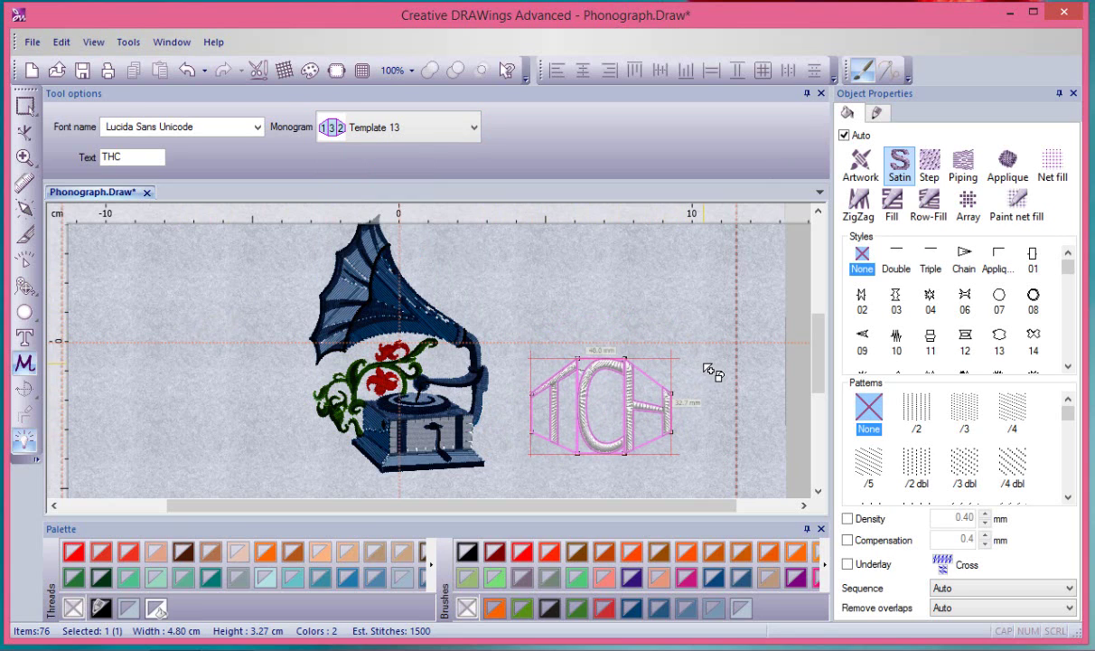
pyautogui.press('Escape')
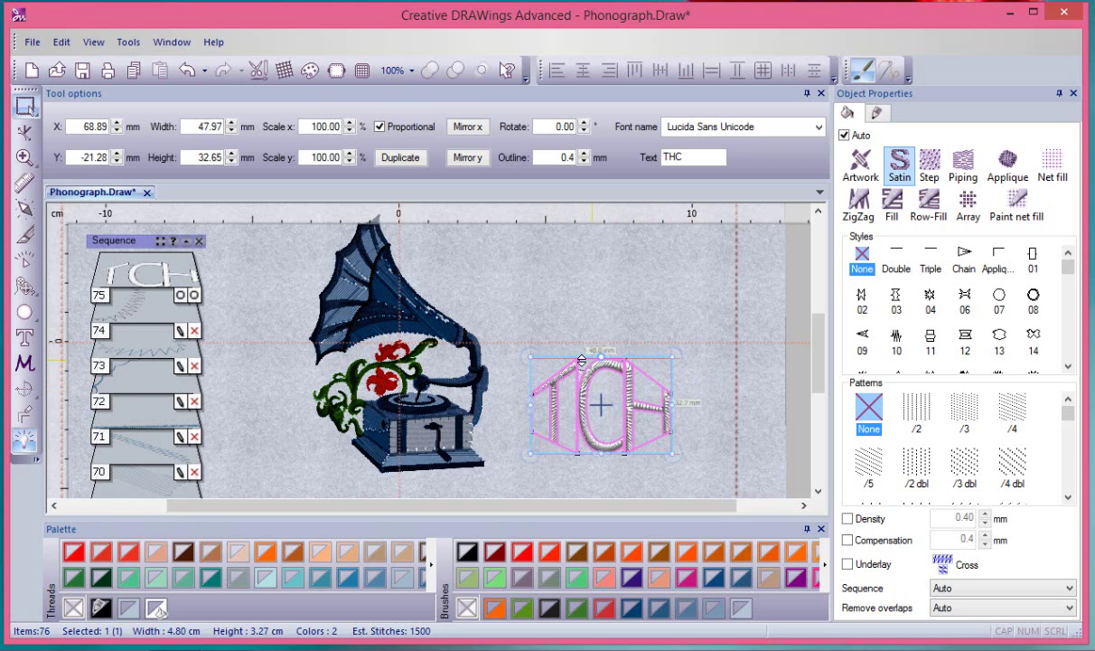
pyautogui.moveTo(531, 357); pyautogui.dragTo(521, 350)
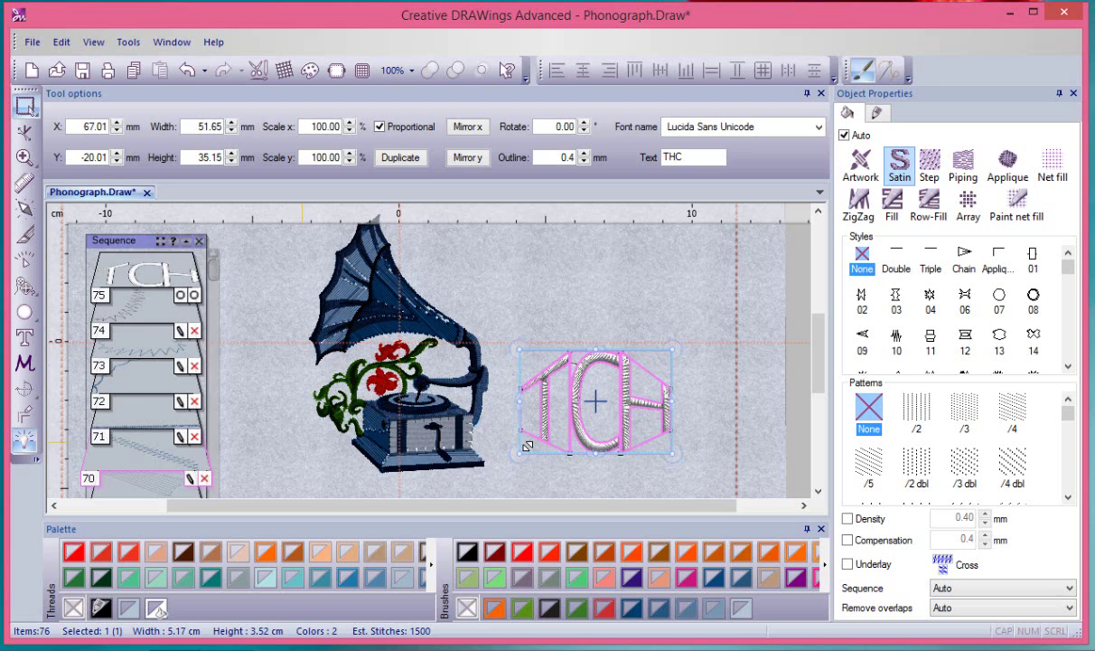
# - Remove the TCH monogram's black outline, stitch it green, then deselect it
pyautogui.rightClick(73, 608)
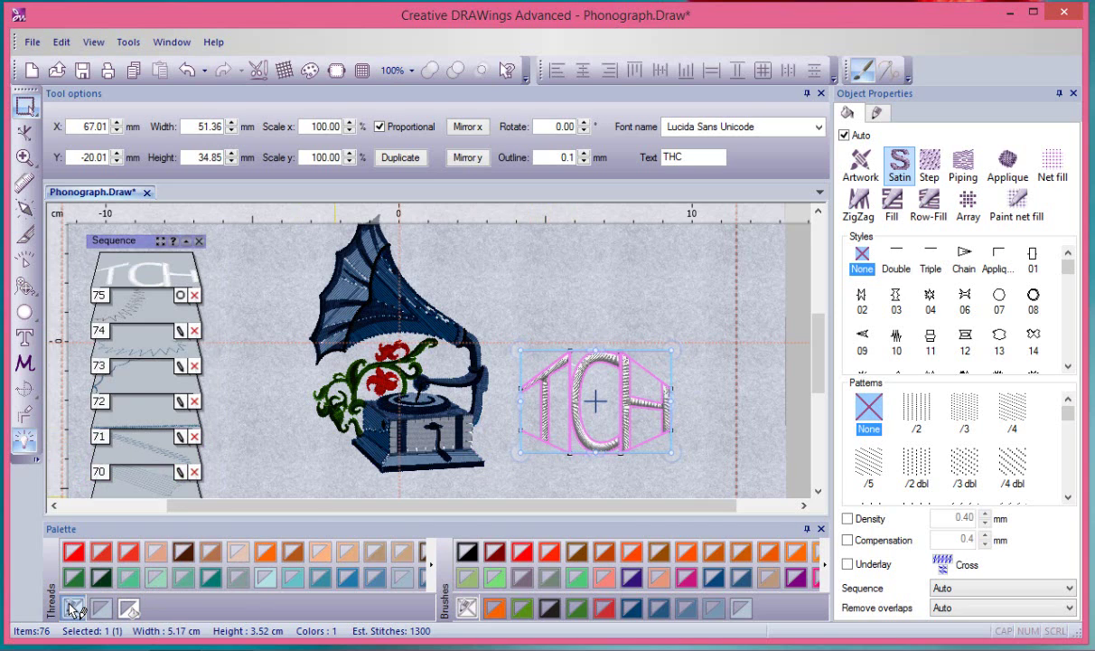
pyautogui.click(154, 575)
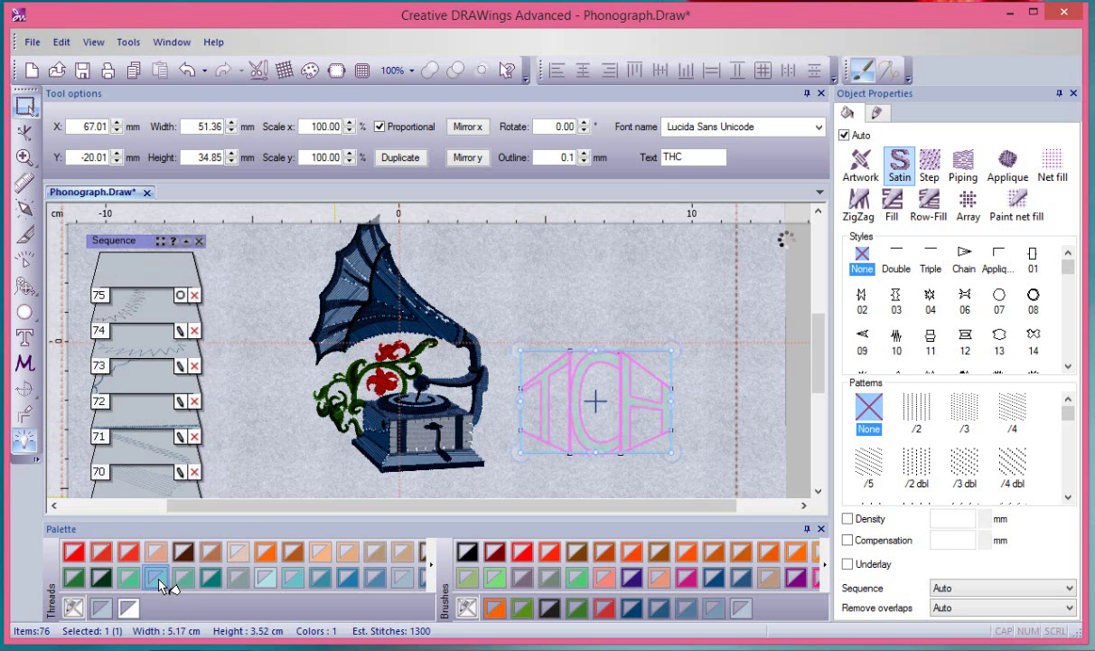
pyautogui.click(587, 307)
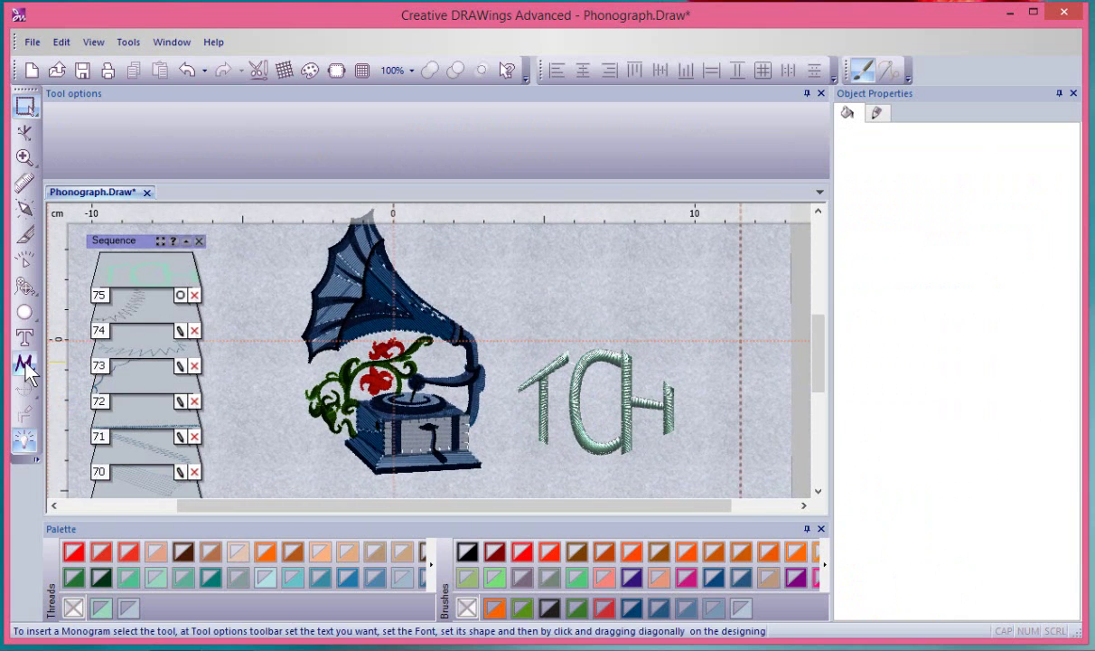
# - Start a new monogram in MV Boli with the text ABC
pyautogui.click(24, 362)
pyautogui.click(217, 126)
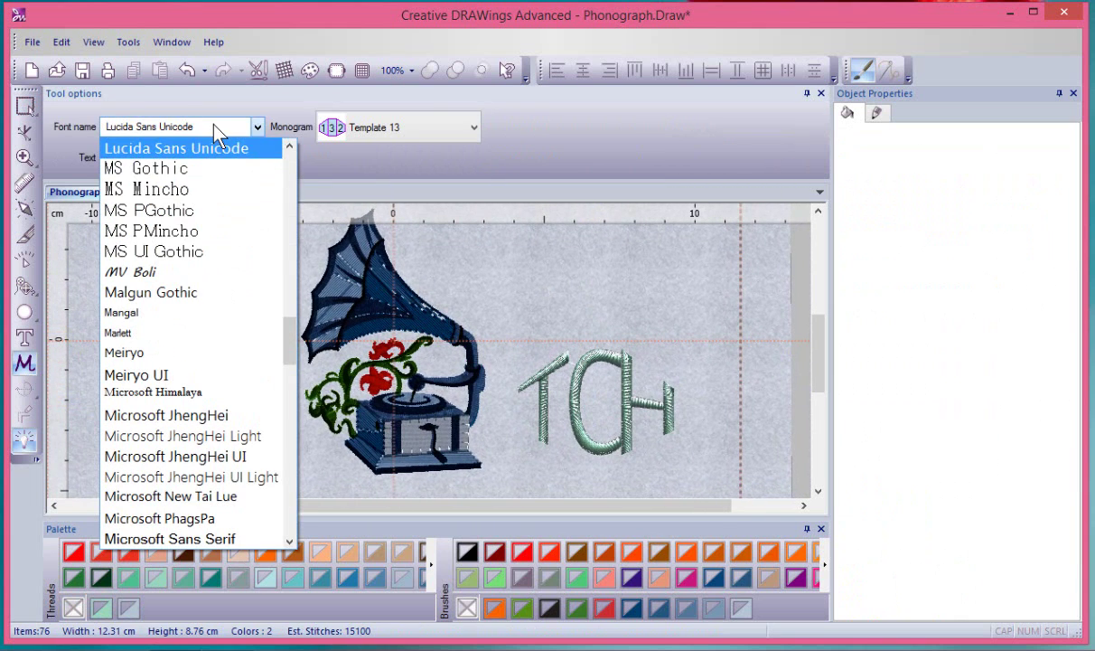
pyautogui.click(149, 271)
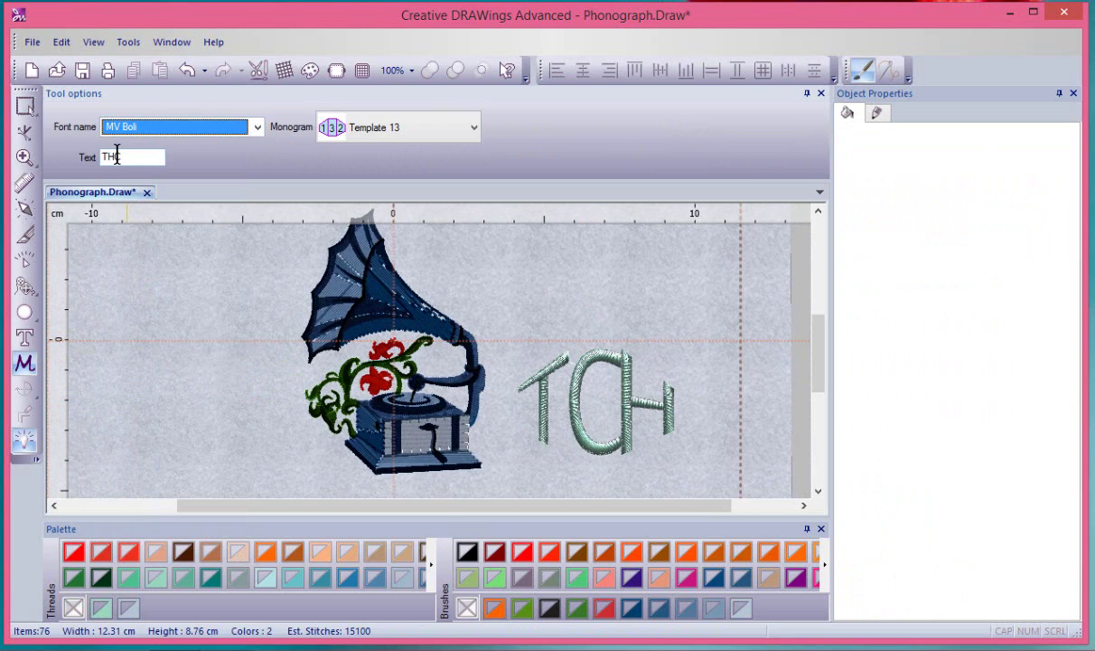
pyautogui.doubleClick(115, 155)
pyautogui.write('ABC')
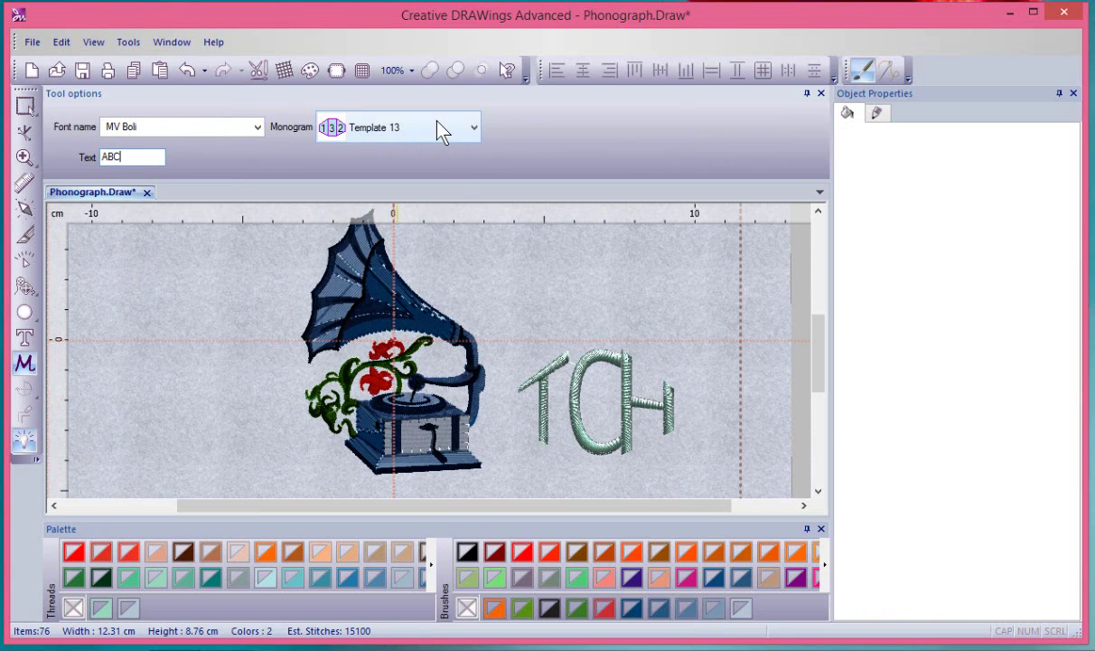
# - Apply the Template 01 layout and draw the ABC monogram left of the phonograph
pyautogui.click(442, 128)
pyautogui.moveTo(476, 352); pyautogui.dragTo(482, 203)
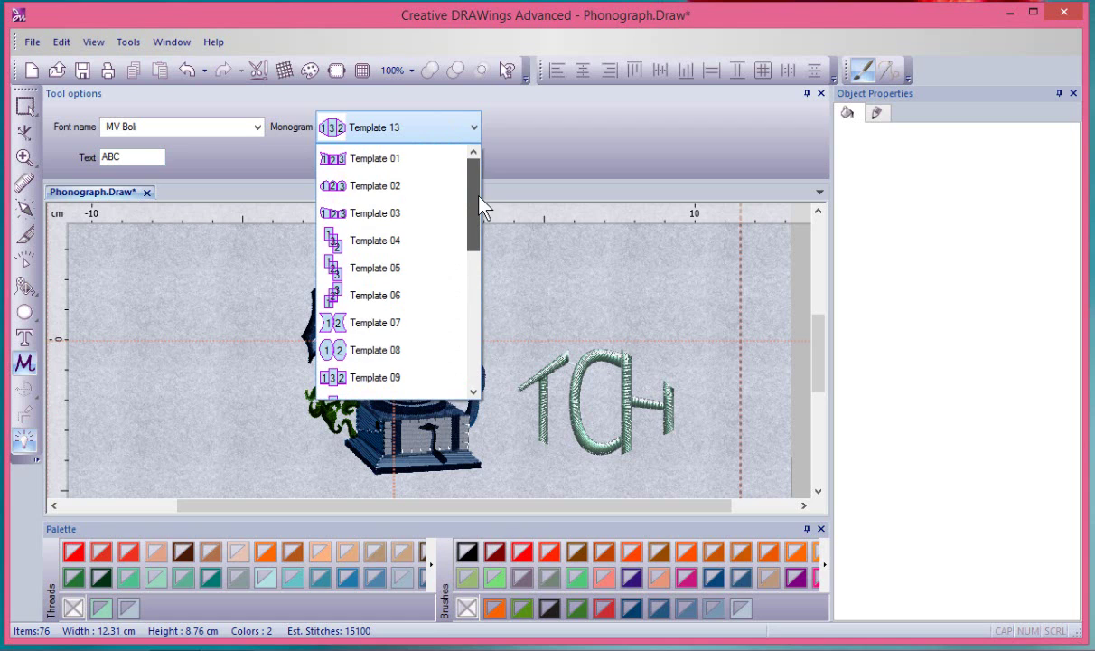
pyautogui.click(396, 159)
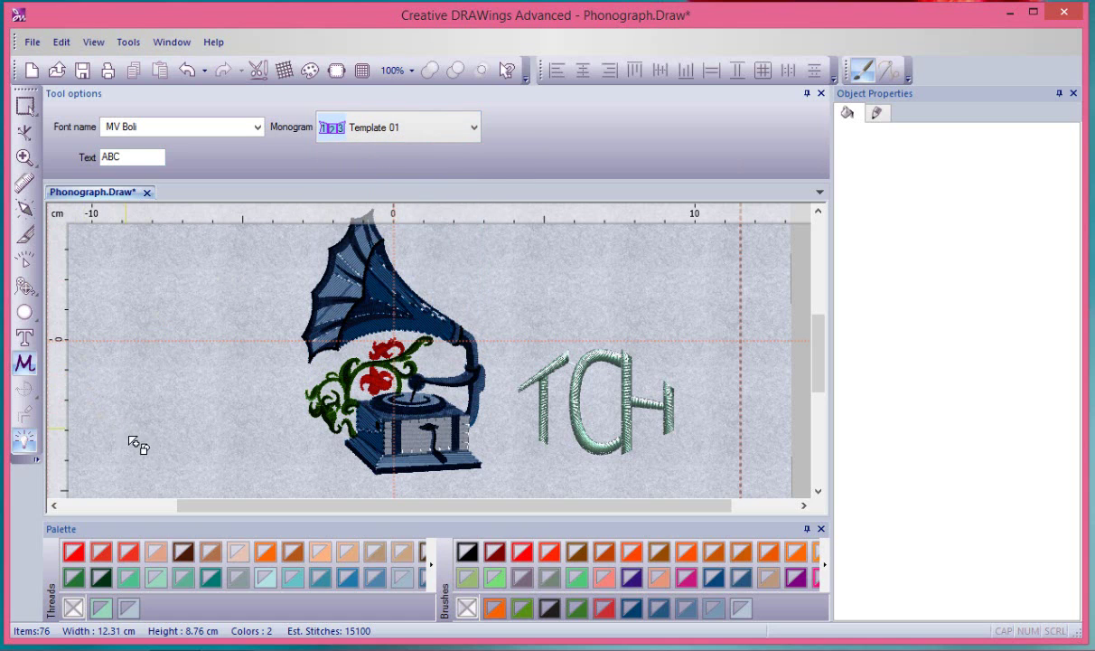
pyautogui.moveTo(120, 452); pyautogui.dragTo(255, 365)
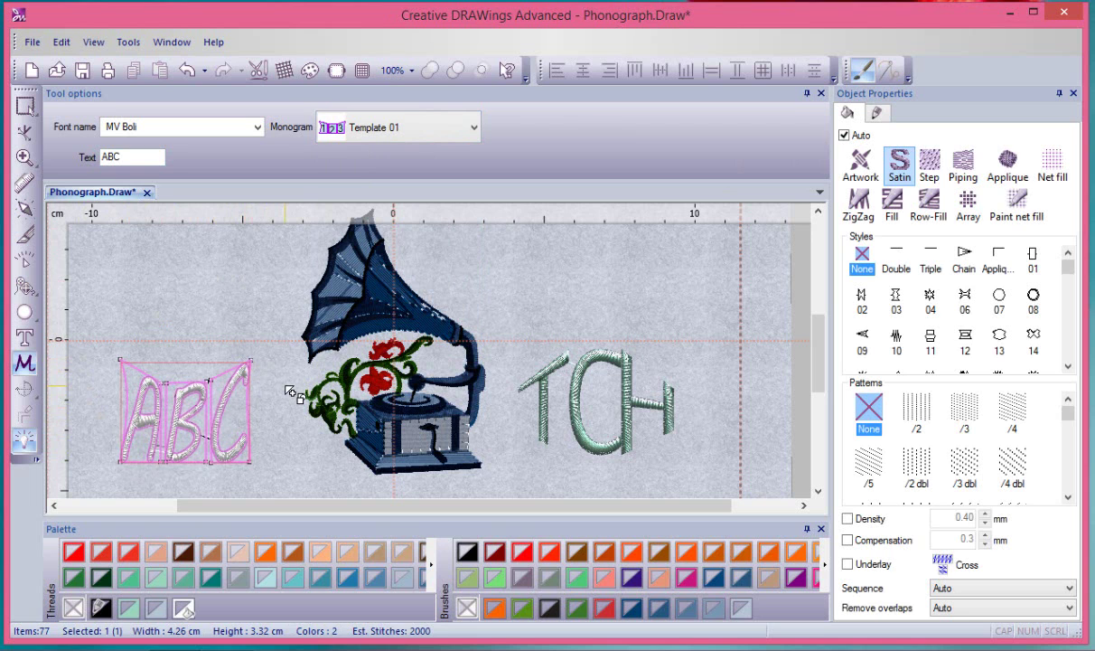
pyautogui.press('Escape')
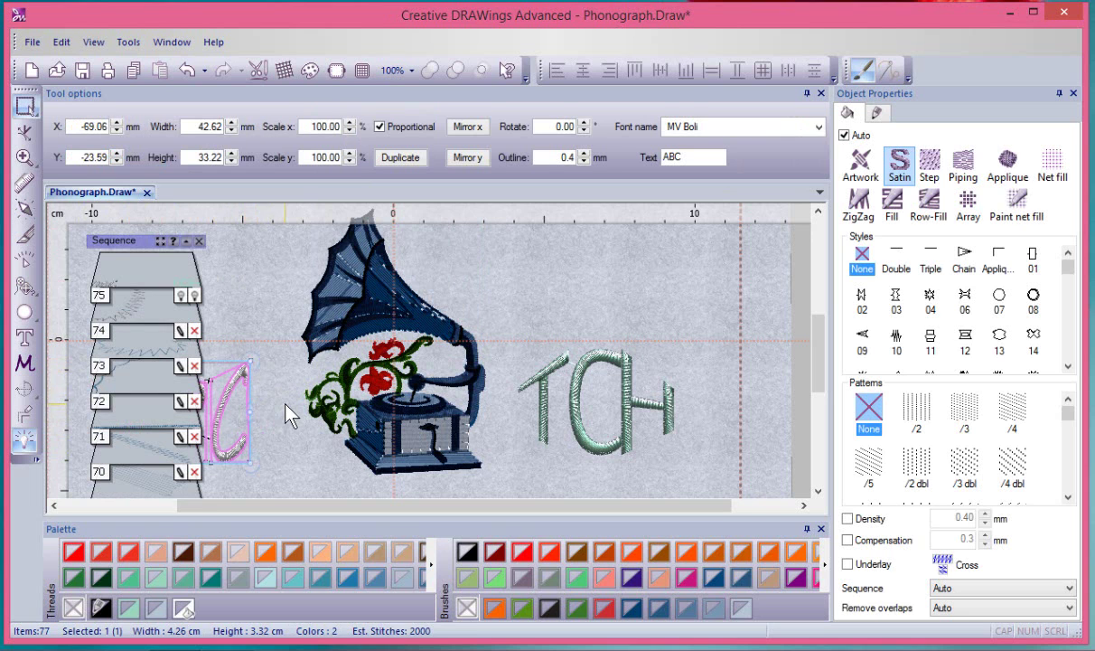
# - Remove the ABC monogram's outline and shift it up and to the right
pyautogui.scroll(-5, 286, 404)
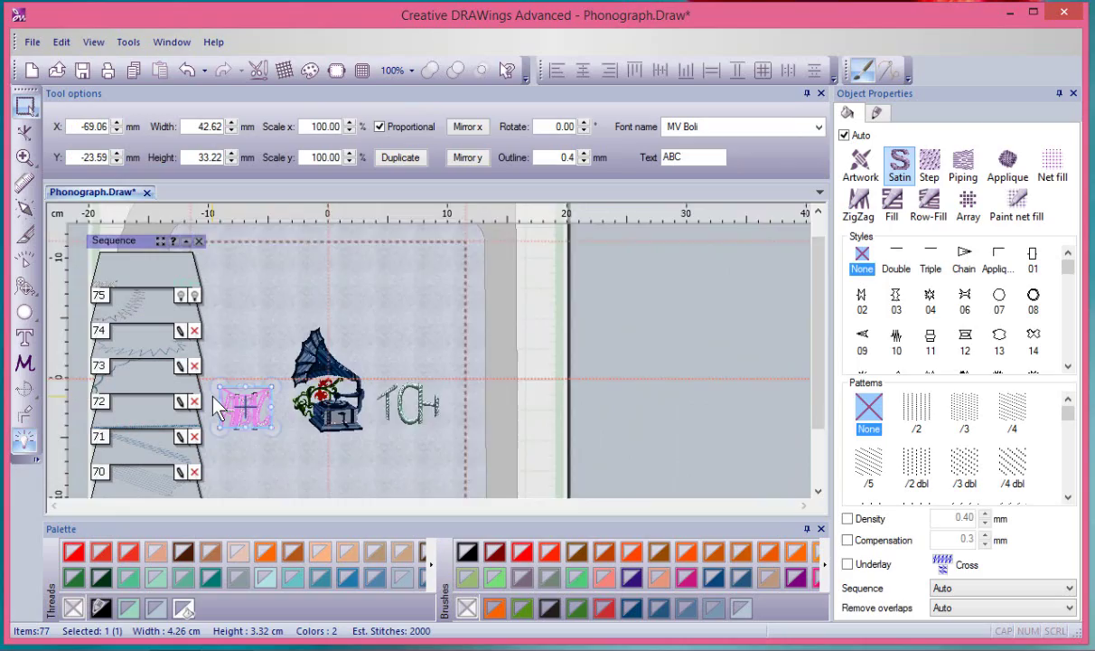
pyautogui.scroll(5, 215, 404)
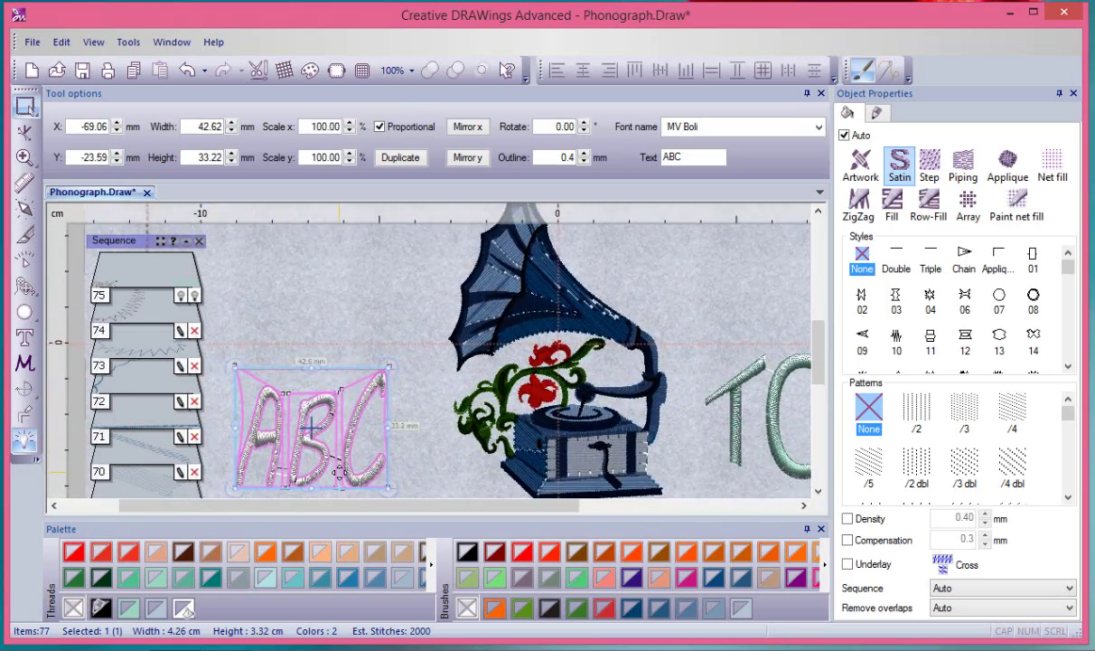
pyautogui.scroll(2, 338, 466)
pyautogui.click(74, 607)
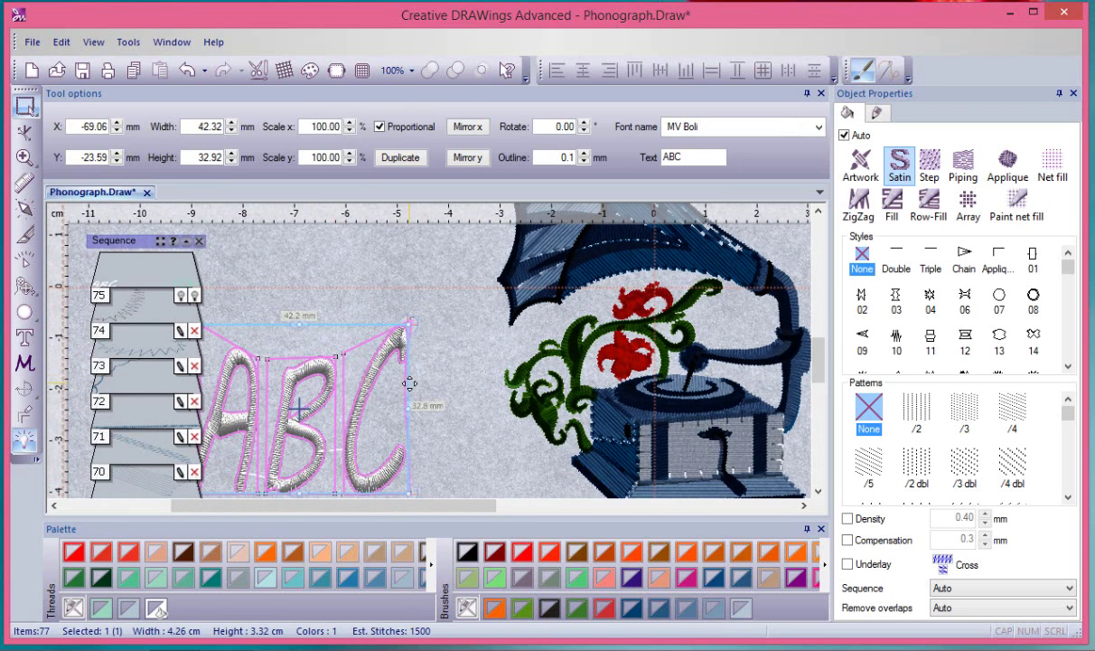
pyautogui.moveTo(409, 384); pyautogui.dragTo(455, 340)
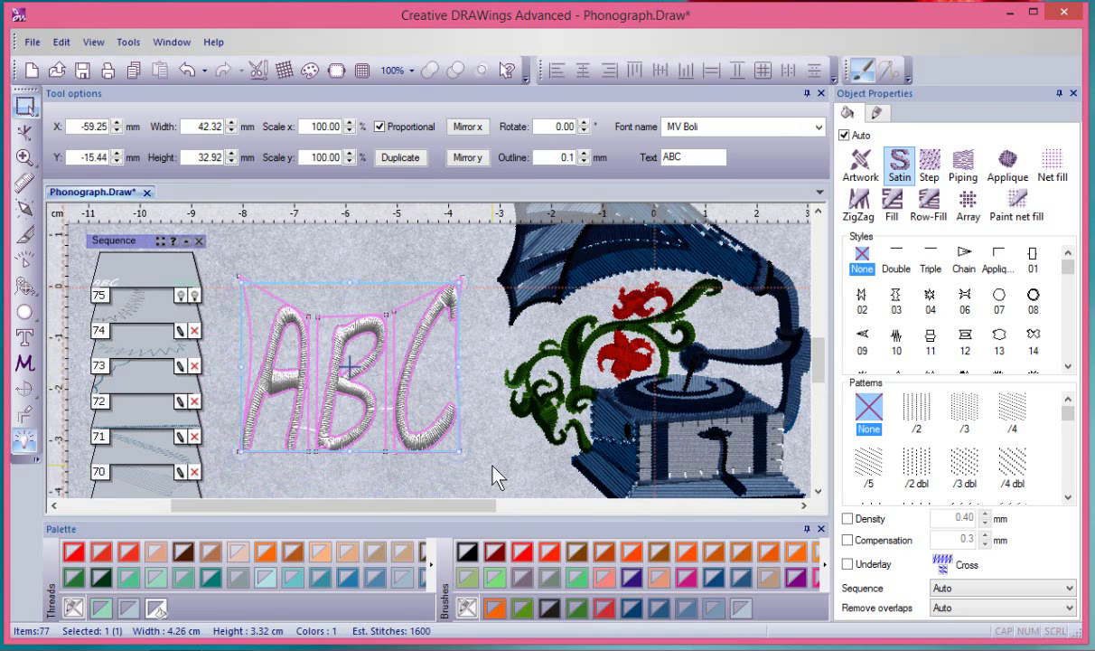
# - Reshape the ABC envelope nodes, raising the top of the B slightly
pyautogui.click(26, 133)
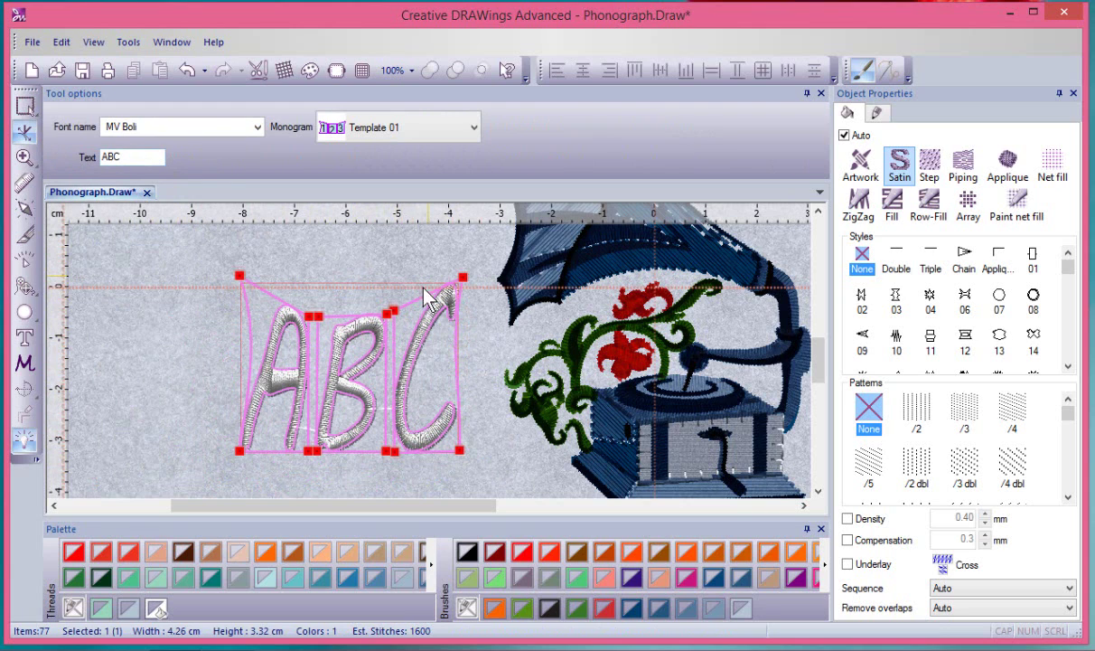
pyautogui.moveTo(402, 318)
pyautogui.mouseDown()
pyautogui.moveTo(381, 301)
pyautogui.moveTo(411, 323)
pyautogui.moveTo(416, 310)
pyautogui.moveTo(403, 303)
pyautogui.mouseUp()
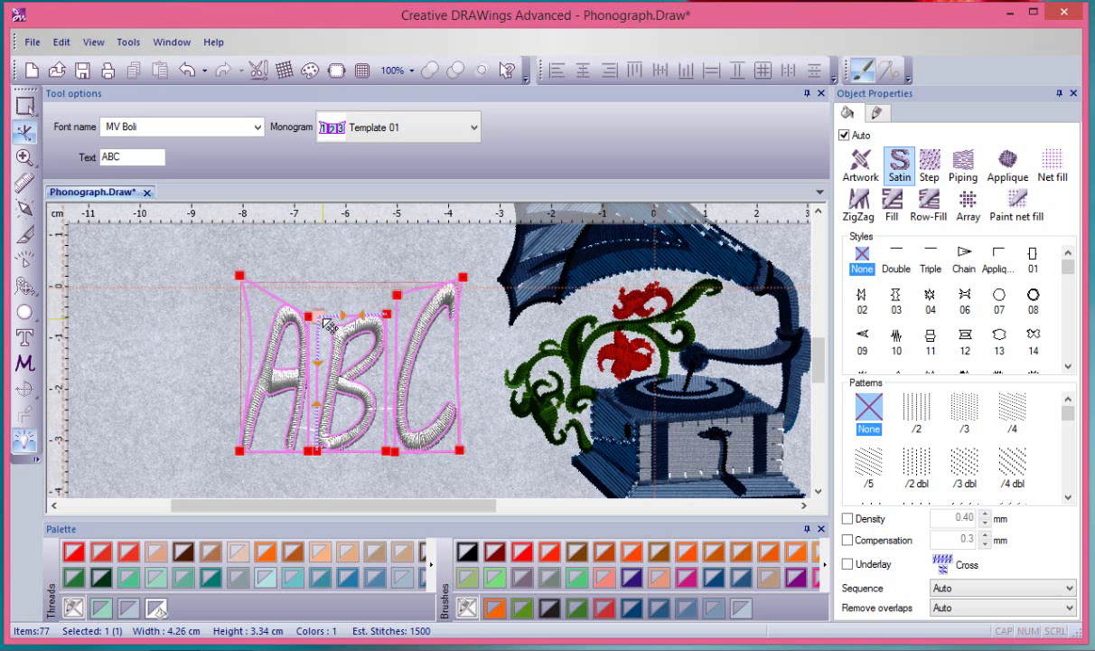
pyautogui.moveTo(325, 322); pyautogui.dragTo(320, 306)
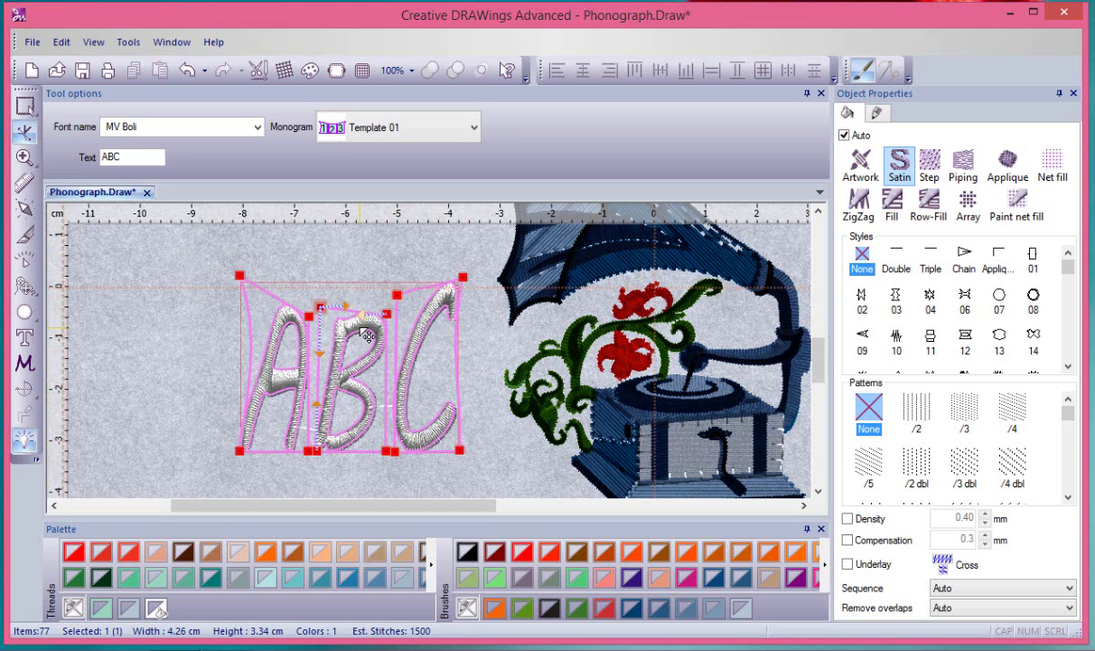
pyautogui.press('Escape')
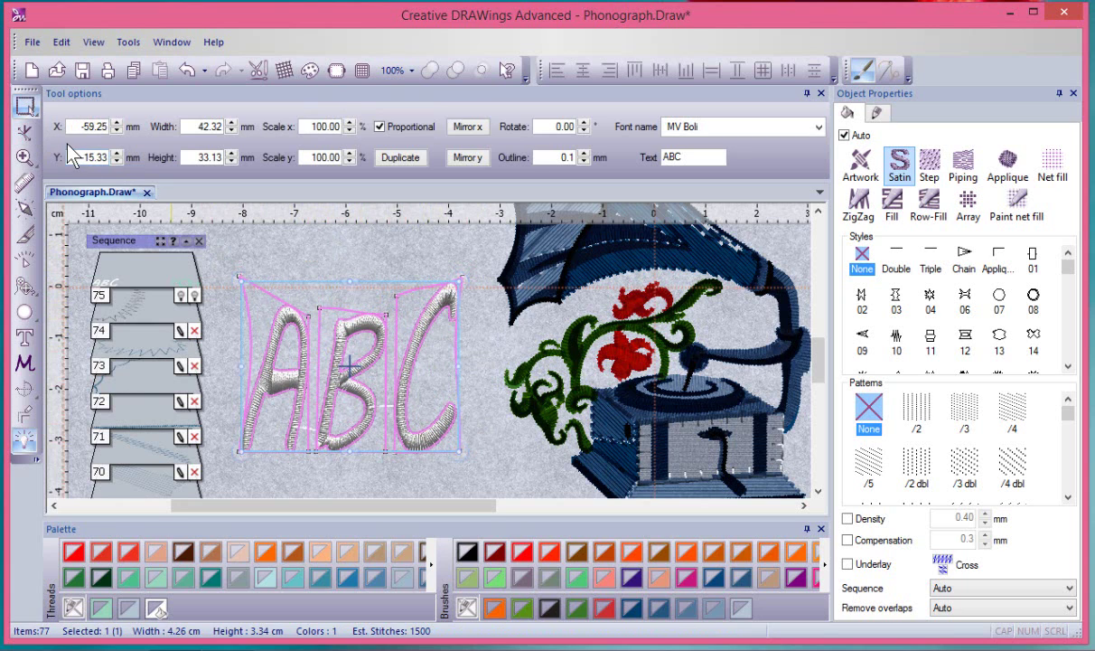
pyautogui.click(24, 132)
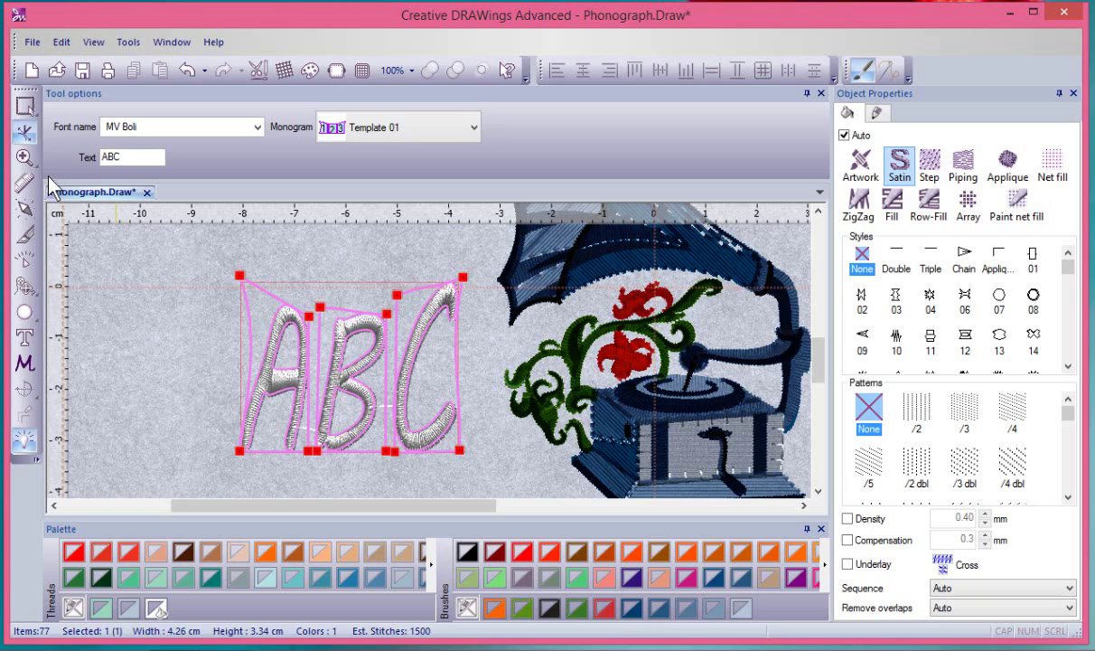
pyautogui.click(24, 106)
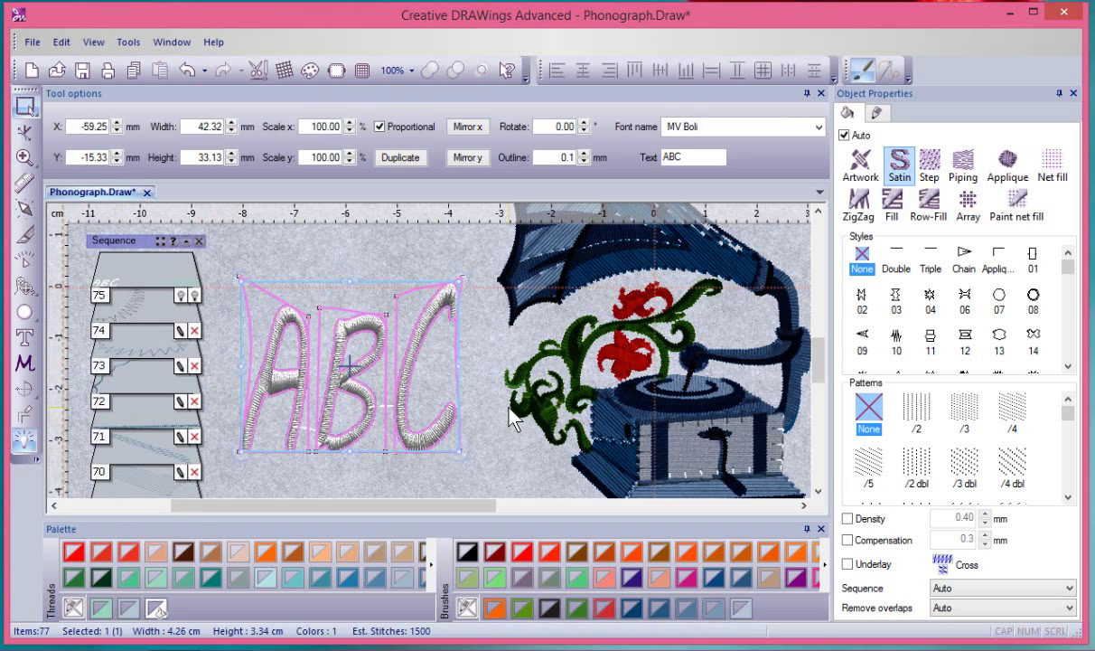
# - Deselect the lettering and zoom out to view the whole design
pyautogui.click(497, 434)
pyautogui.scroll(-2, 498, 434)
pyautogui.scroll(-1, 503, 432)
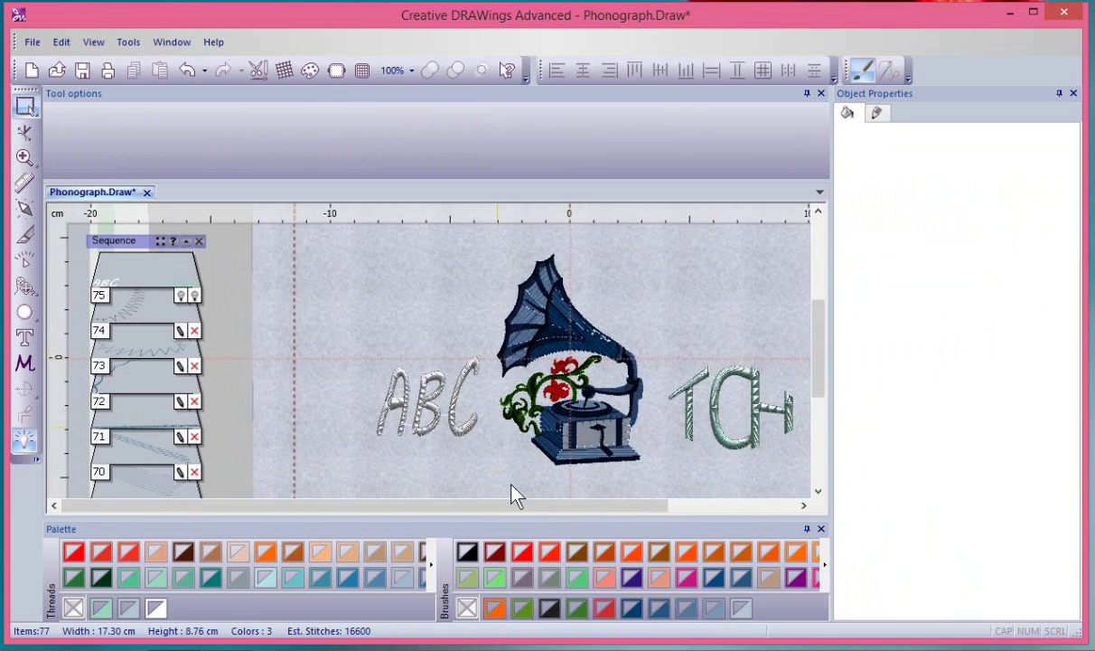
pyautogui.moveTo(526, 506)
pyautogui.mouseDown()
pyautogui.moveTo(565, 506)
pyautogui.moveTo(571, 488)
pyautogui.mouseUp()
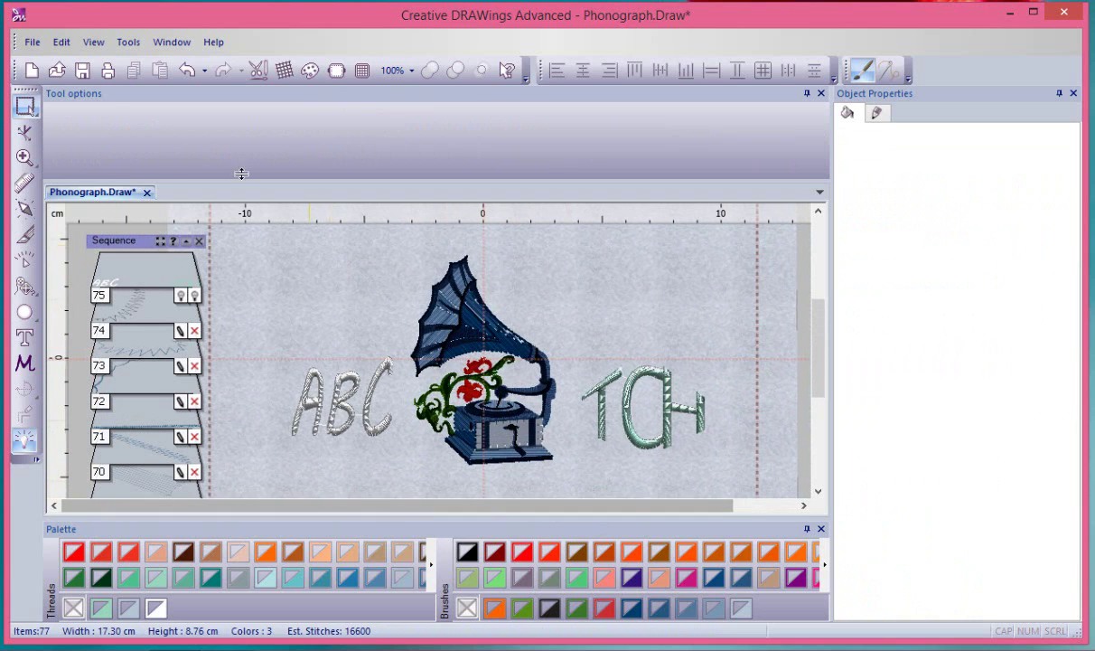
# - Start a new design on cream fabric as a new monogram
pyautogui.click(33, 43)
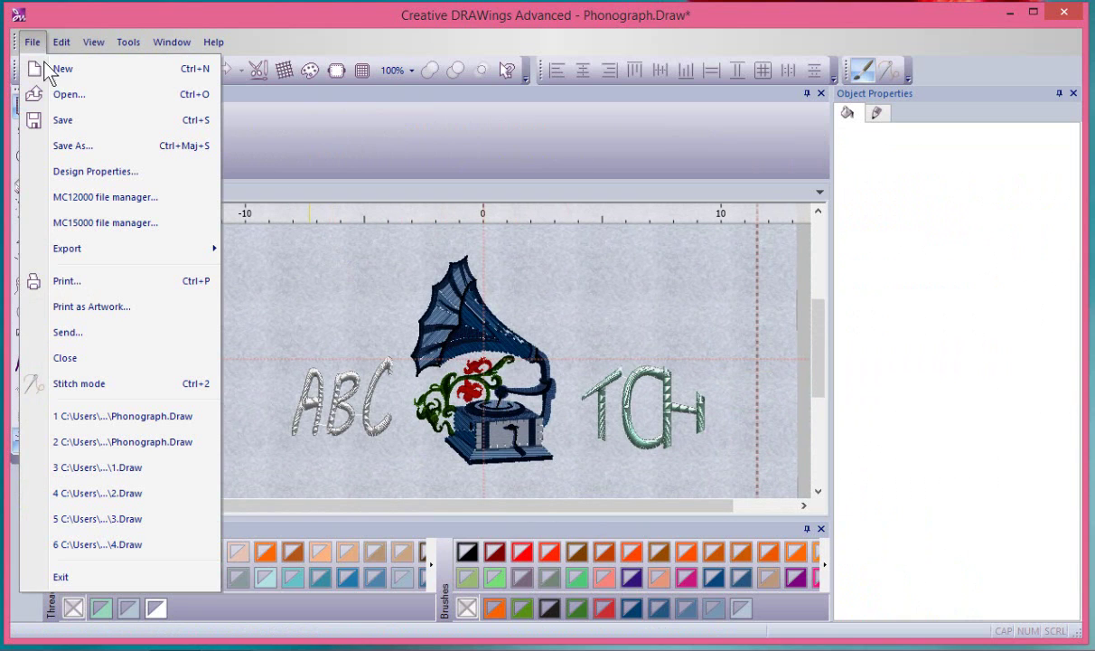
pyautogui.click(75, 72)
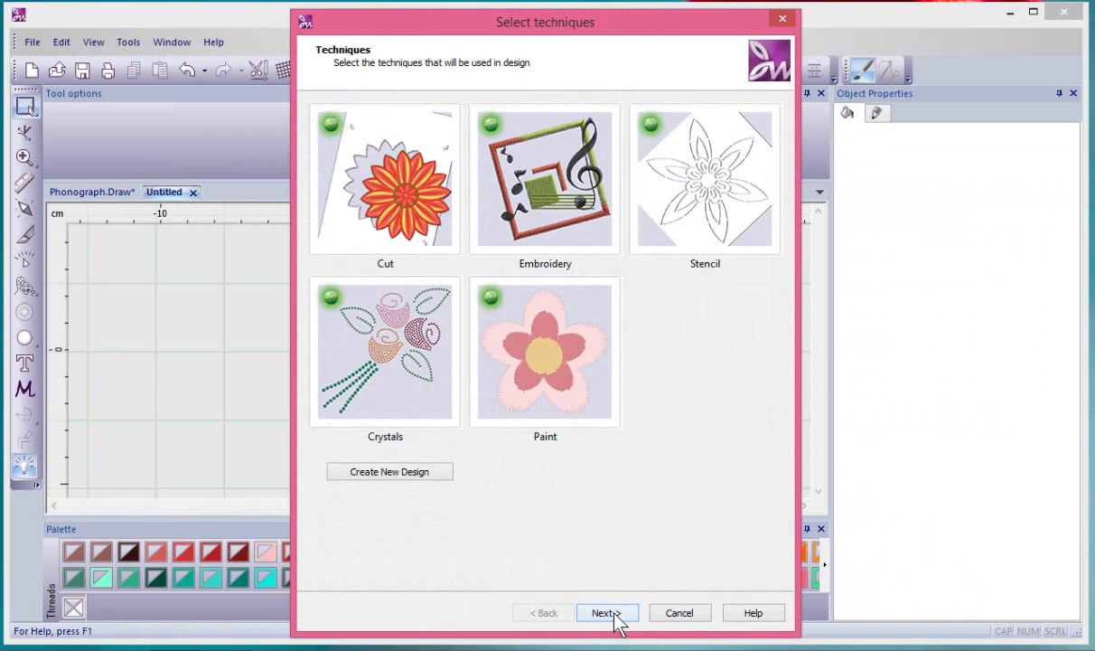
pyautogui.click(605, 614)
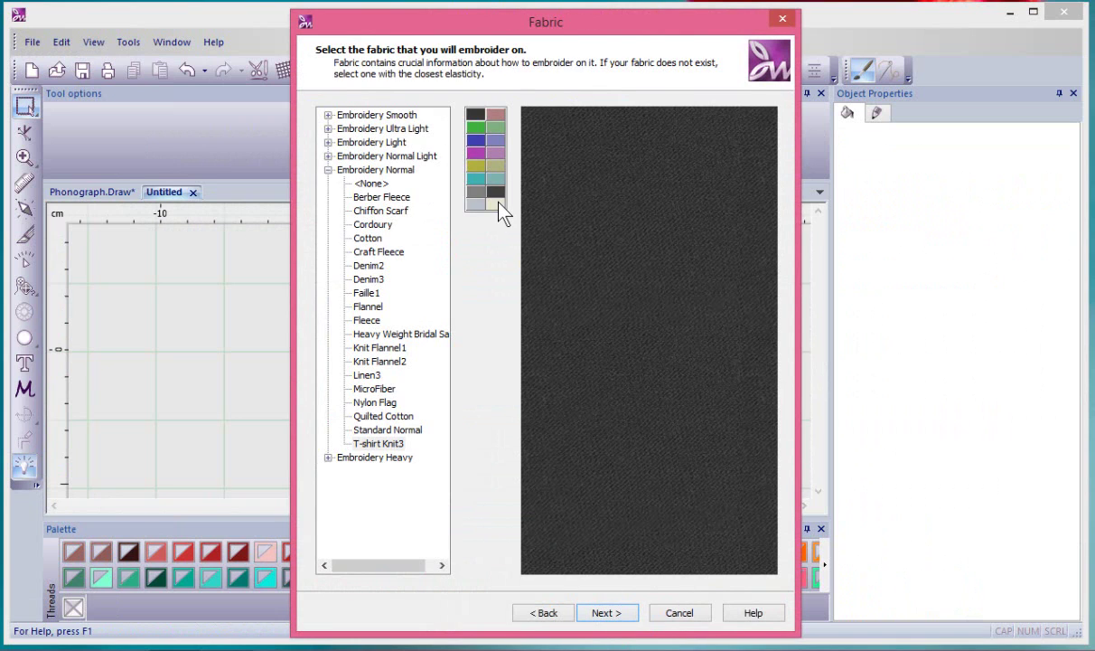
pyautogui.click(497, 204)
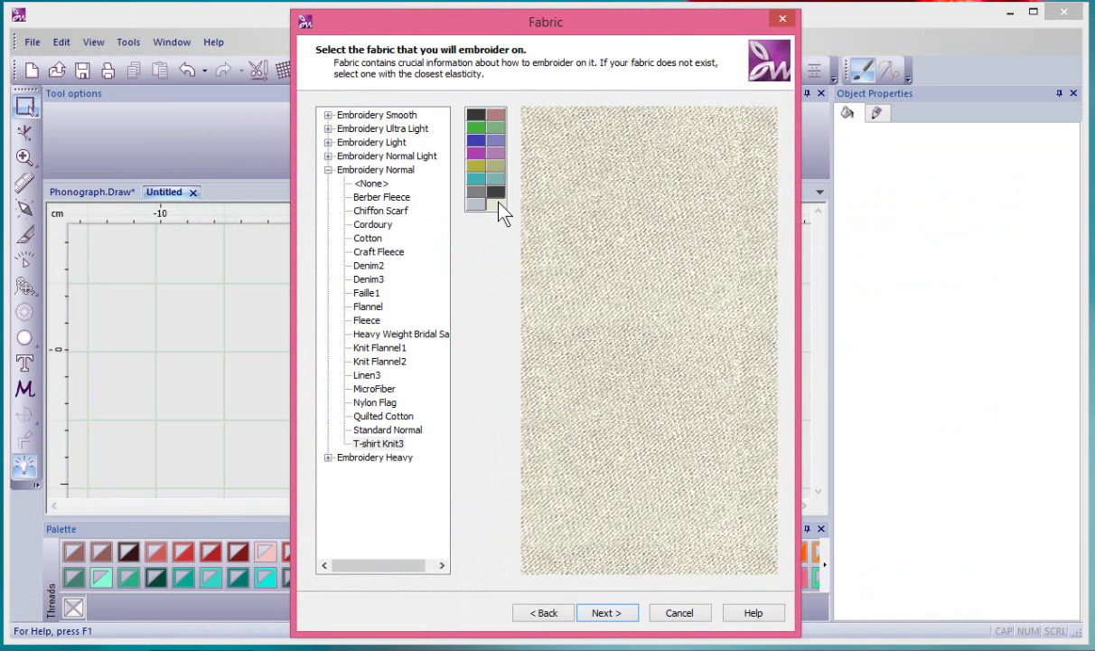
pyautogui.click(604, 614)
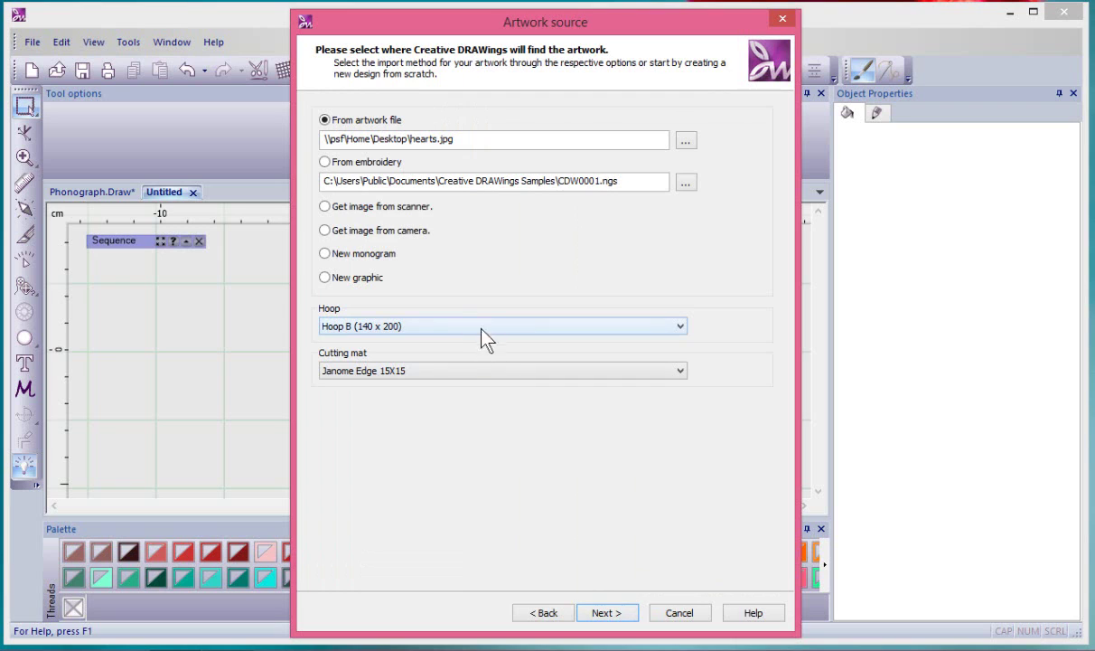
pyautogui.click(325, 254)
pyautogui.click(611, 613)
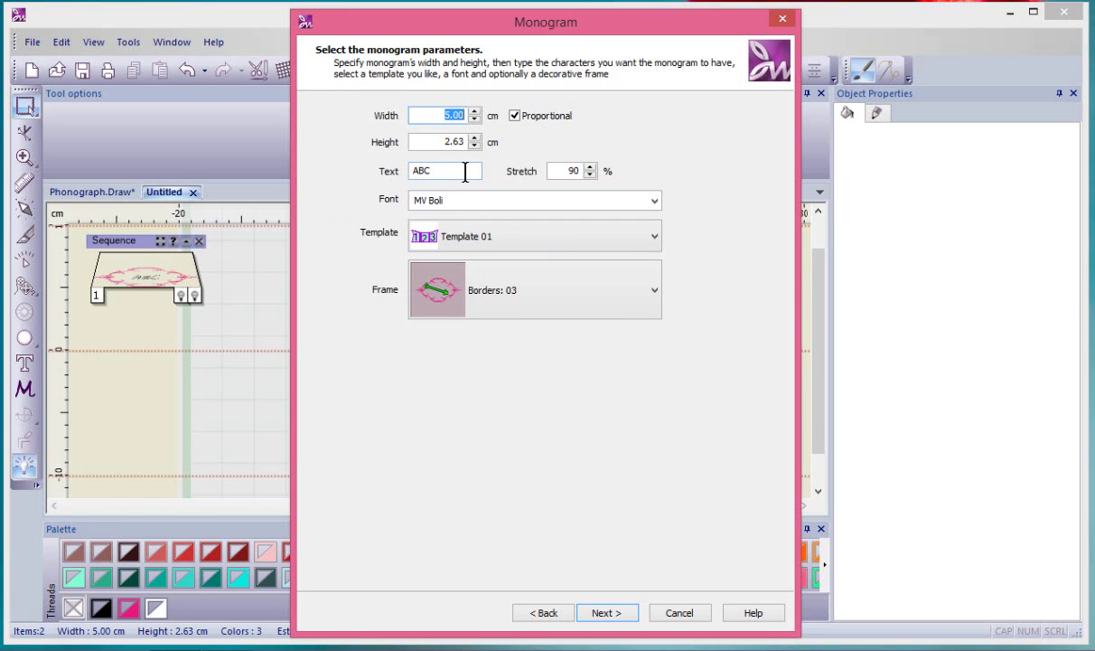
# - Set the monogram font to David and the layout to Template 05
pyautogui.click(449, 212)
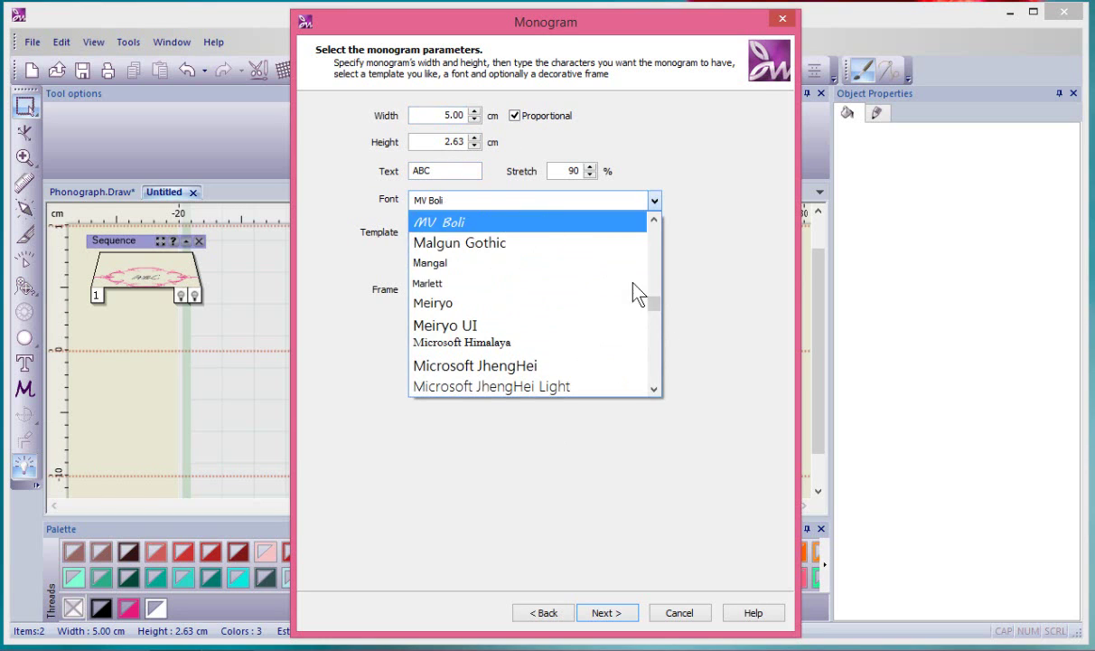
pyautogui.moveTo(659, 306); pyautogui.dragTo(659, 254)
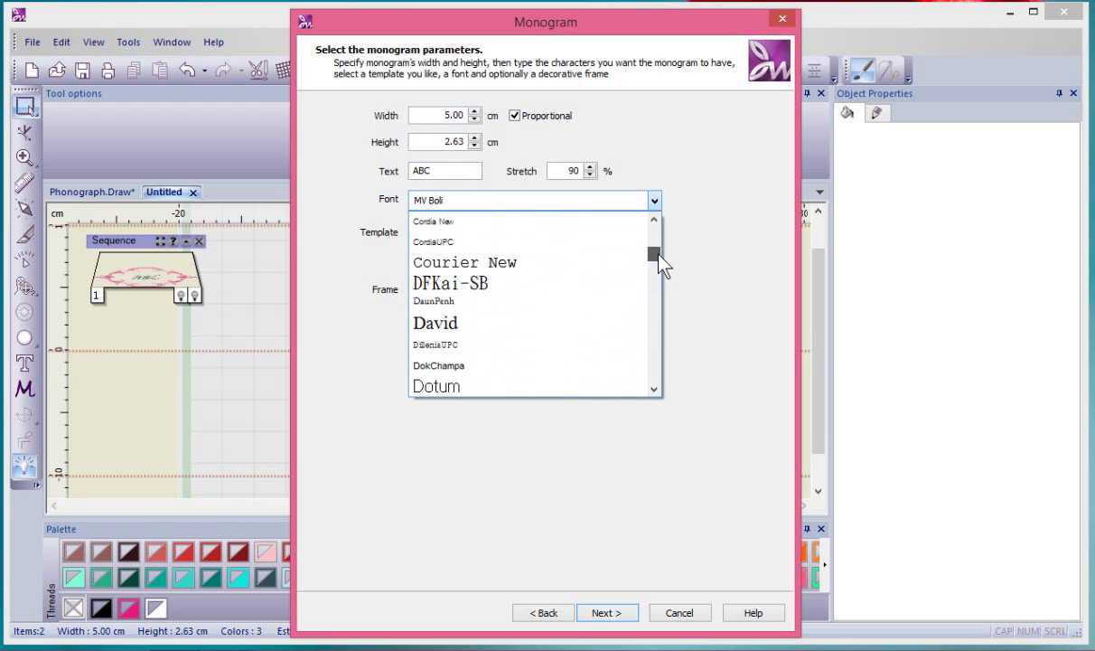
pyautogui.click(443, 324)
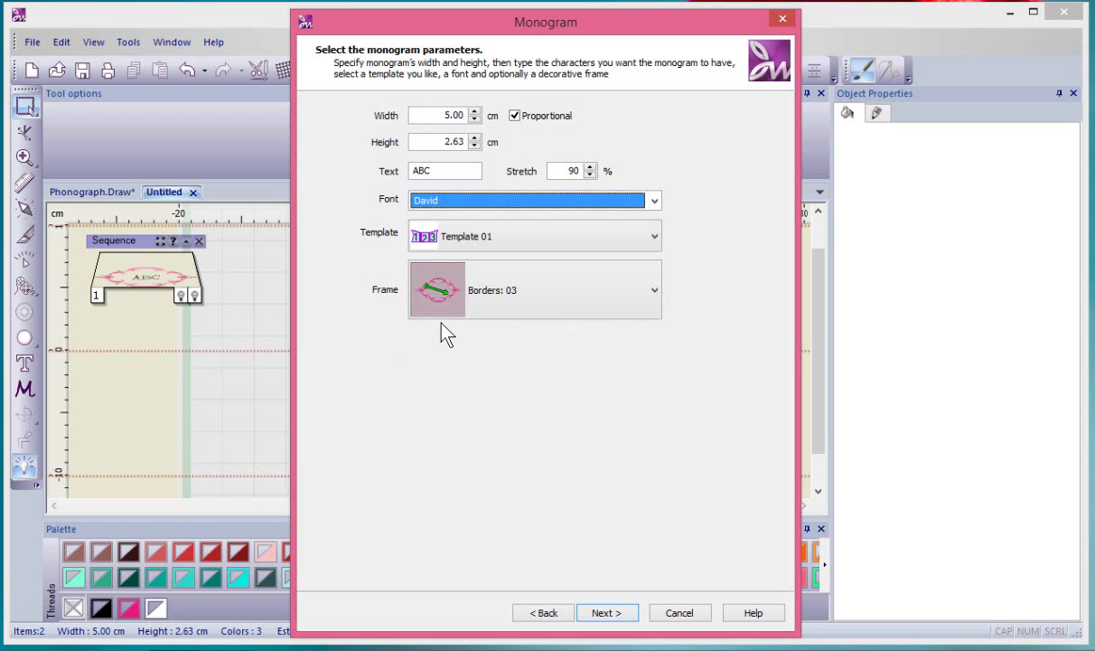
pyautogui.click(477, 236)
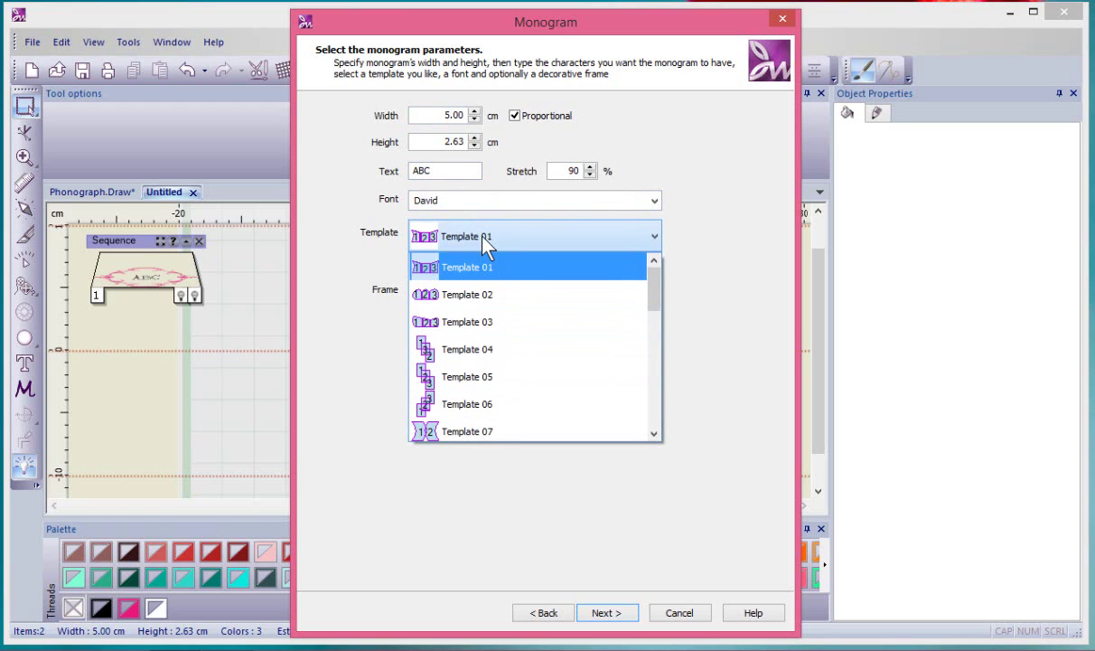
pyautogui.scroll(-4, 479, 397)
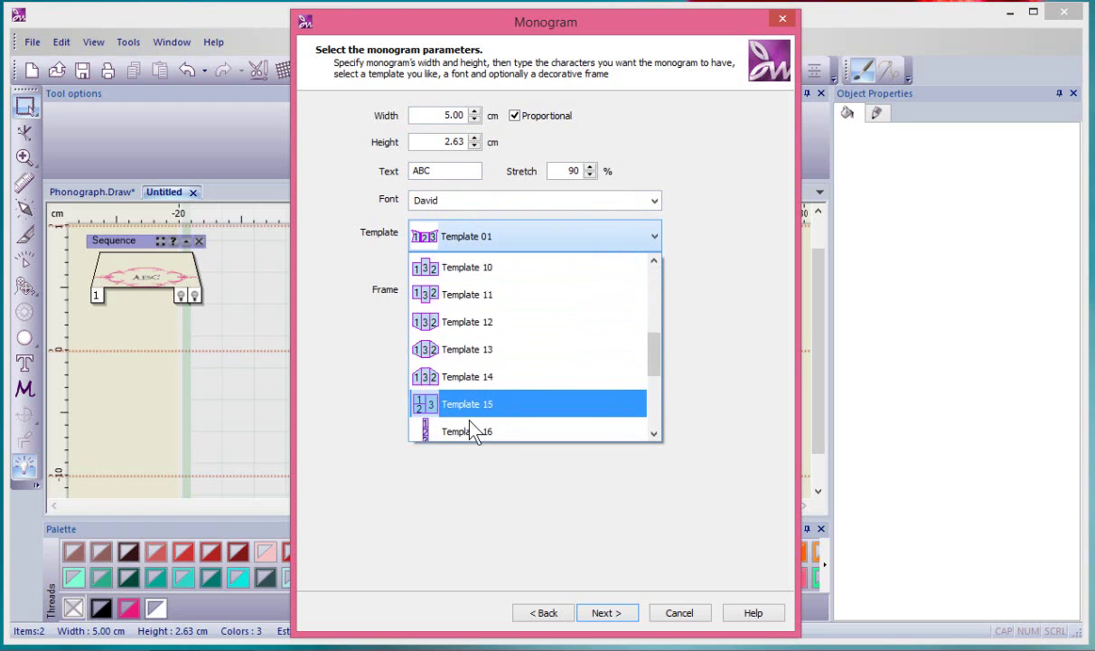
pyautogui.moveTo(652, 394); pyautogui.dragTo(656, 295)
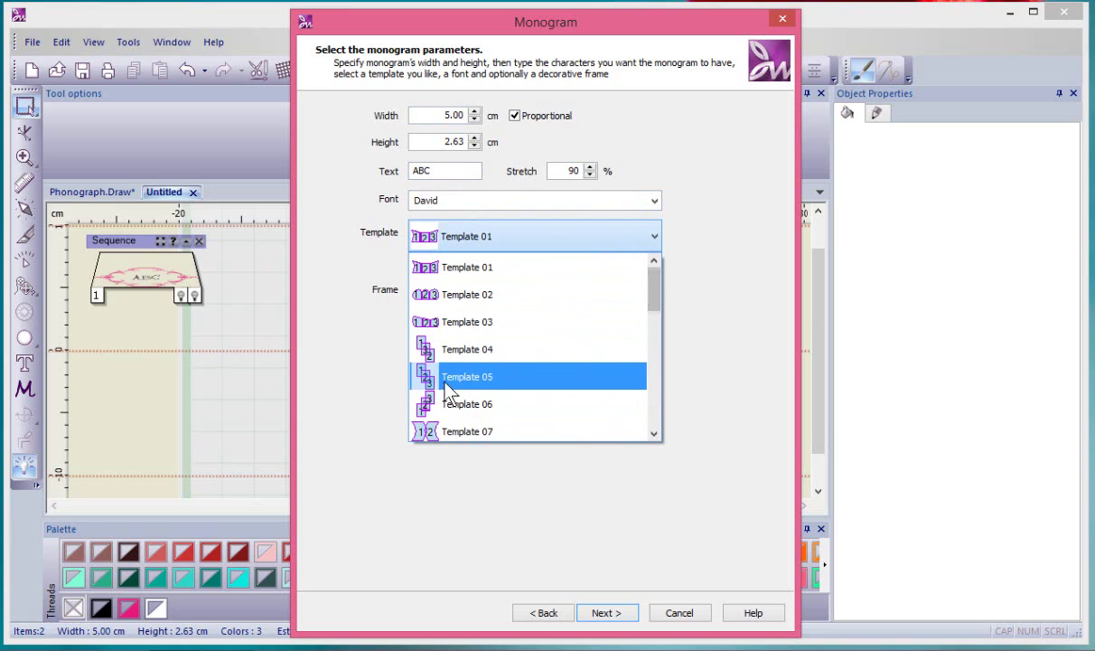
pyautogui.click(429, 384)
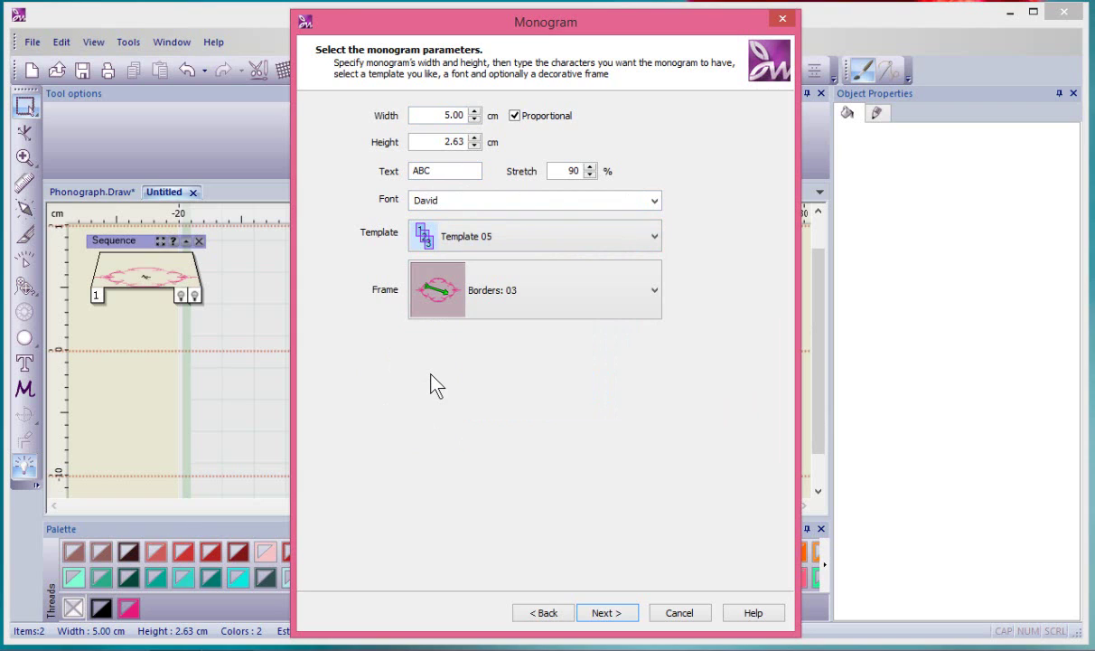
# - Choose the Borders 07 shield frame, raising the monogram height to 6.31 cm
pyautogui.click(607, 291)
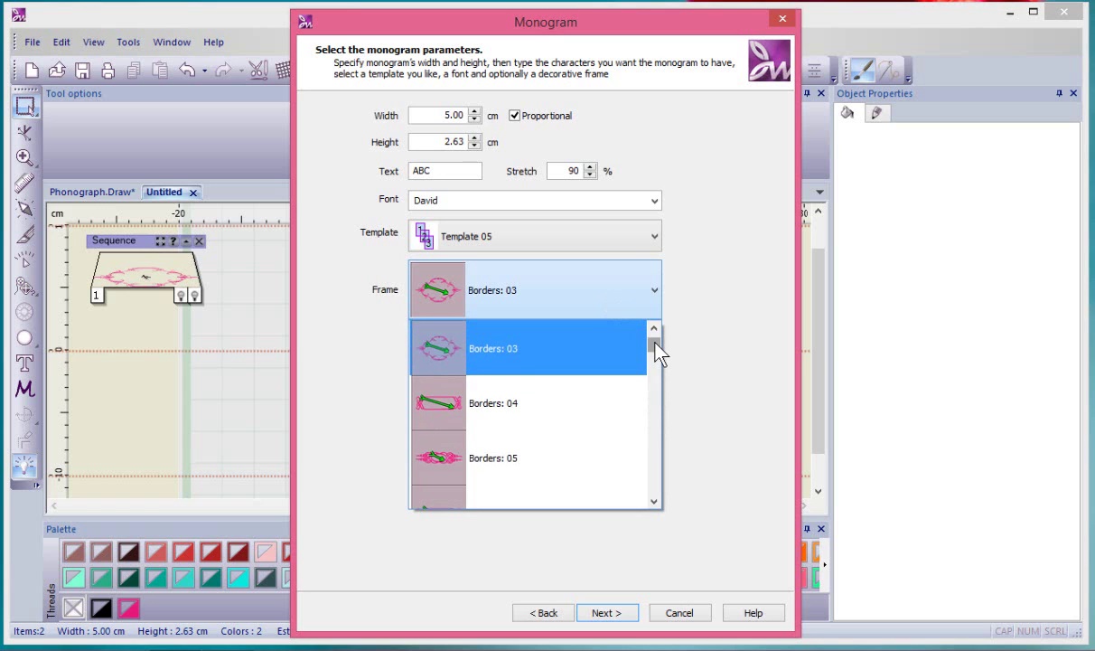
pyautogui.moveTo(656, 346)
pyautogui.mouseDown()
pyautogui.moveTo(656, 491)
pyautogui.moveTo(654, 348)
pyautogui.mouseUp()
pyautogui.click(433, 340)
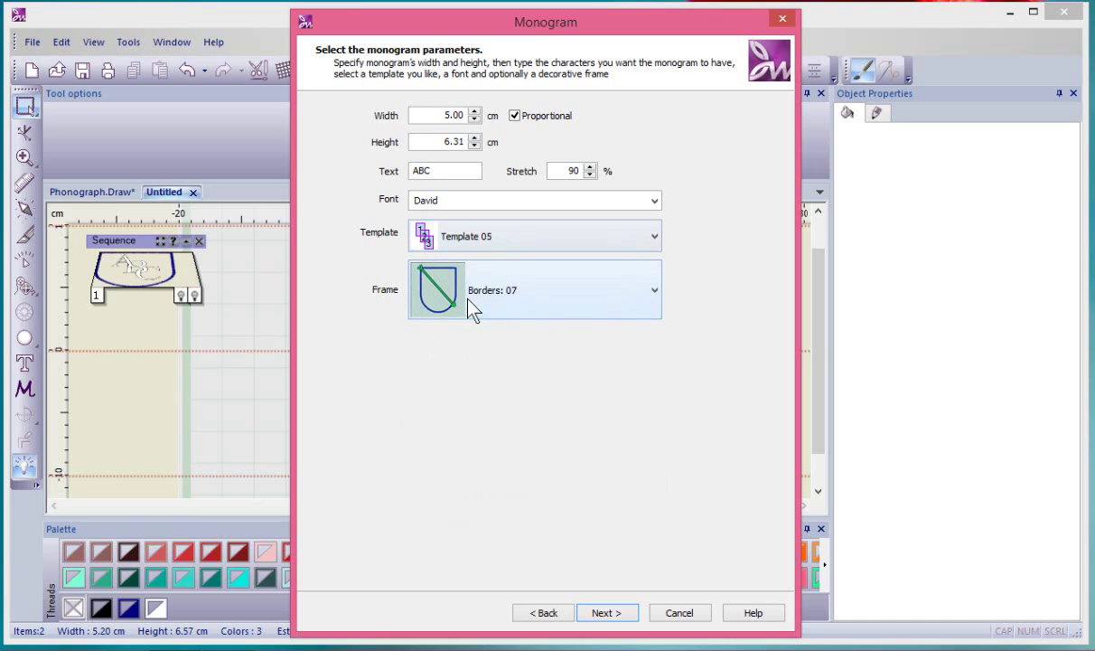
# - Reduce the monogram to two threads, Navy Blue and White, and finish the wizard
pyautogui.click(617, 614)
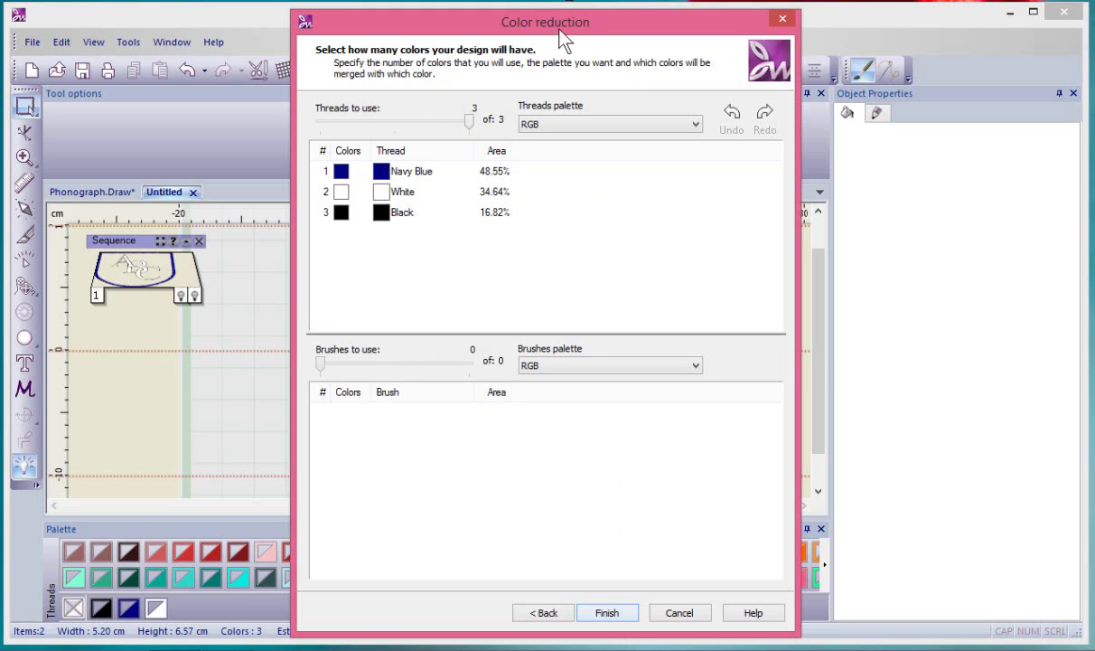
pyautogui.moveTo(553, 28); pyautogui.dragTo(726, 22)
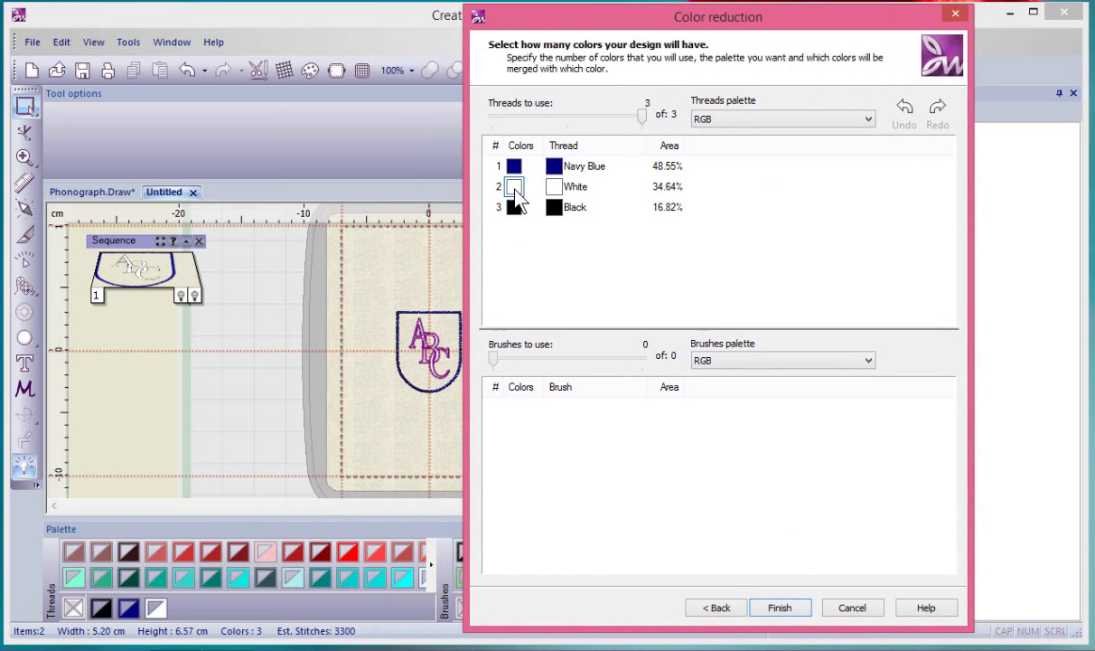
pyautogui.moveTo(644, 124)
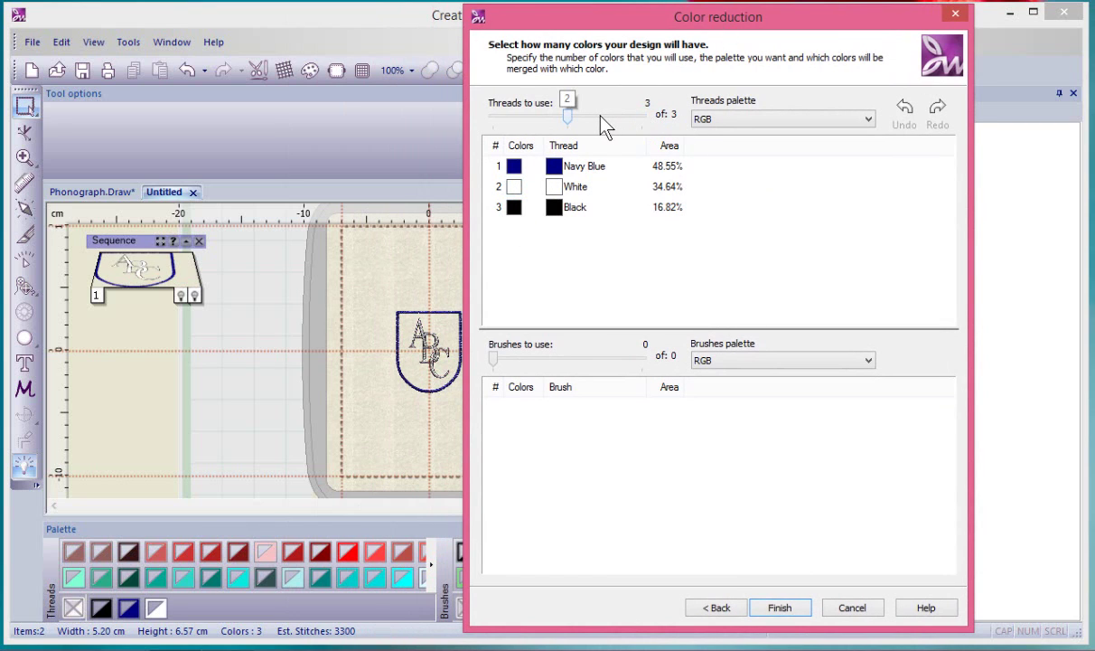
pyautogui.moveTo(605, 126); pyautogui.dragTo(599, 128)
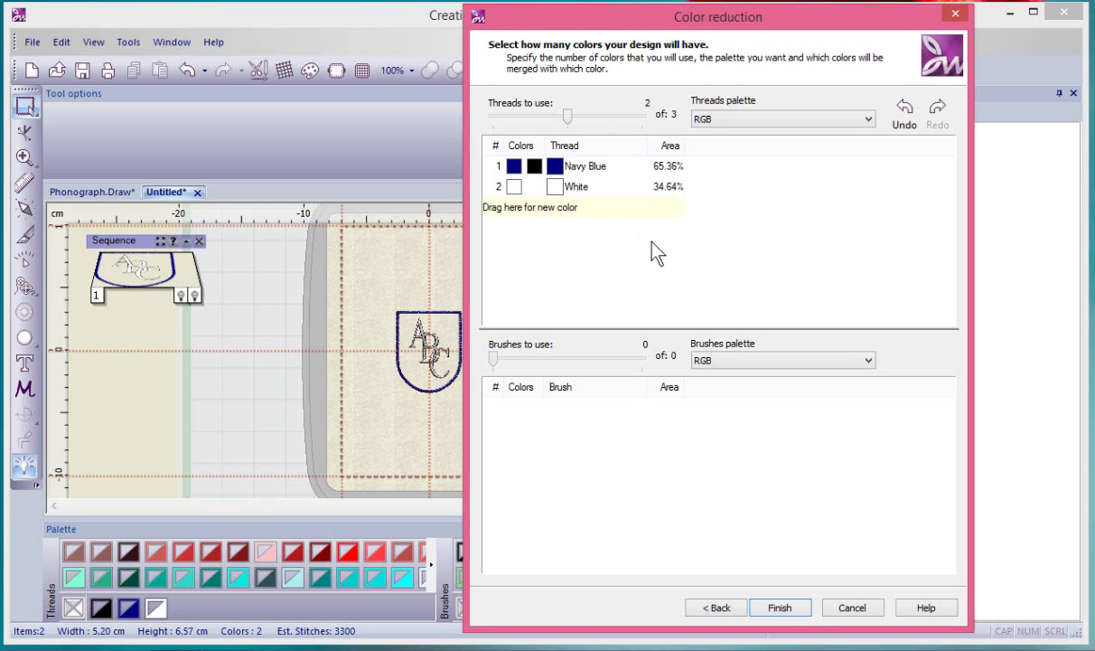
pyautogui.click(788, 612)
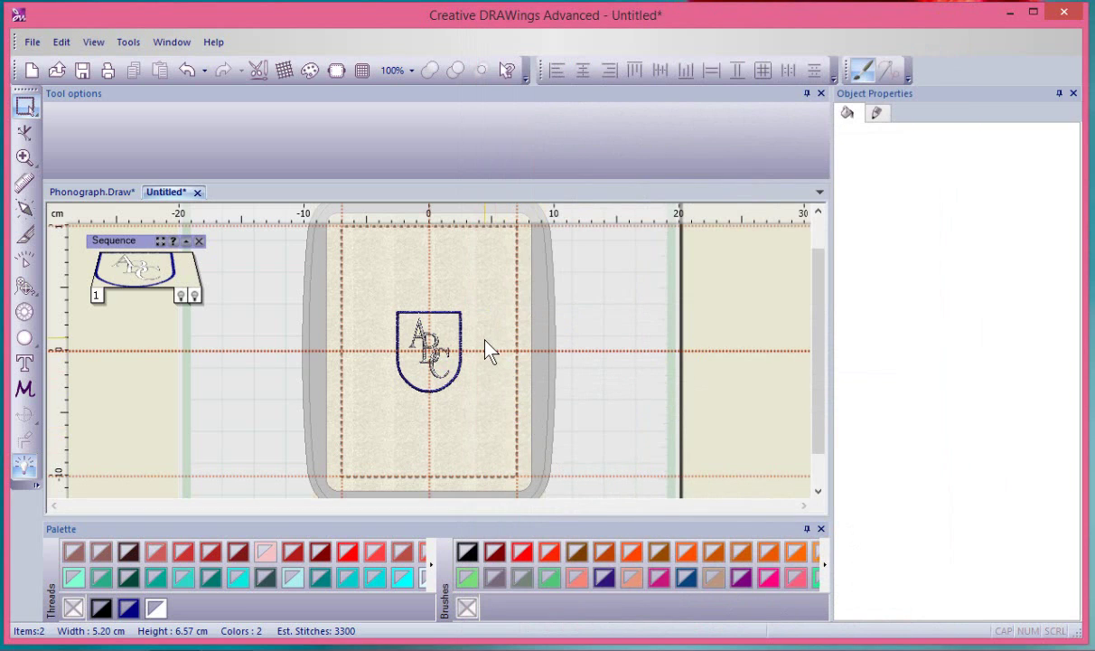
# - Zoom in on the shield and select the David-font ABC lettering (32.28 × 48.44 mm)
pyautogui.scroll(3, 486, 343)
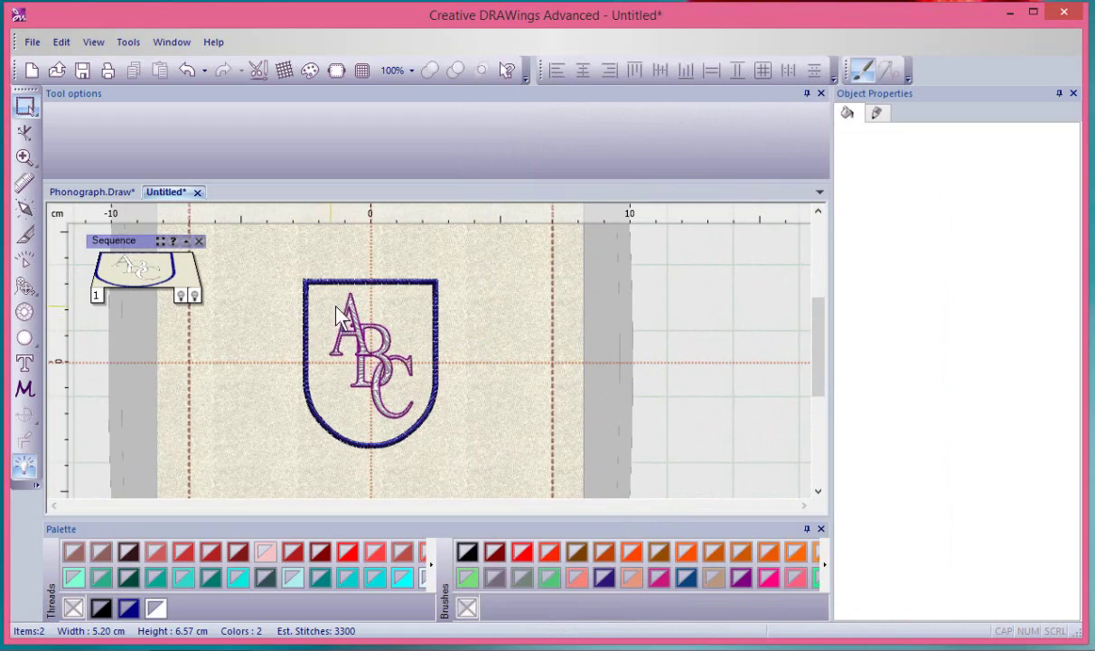
pyautogui.scroll(4, 404, 406)
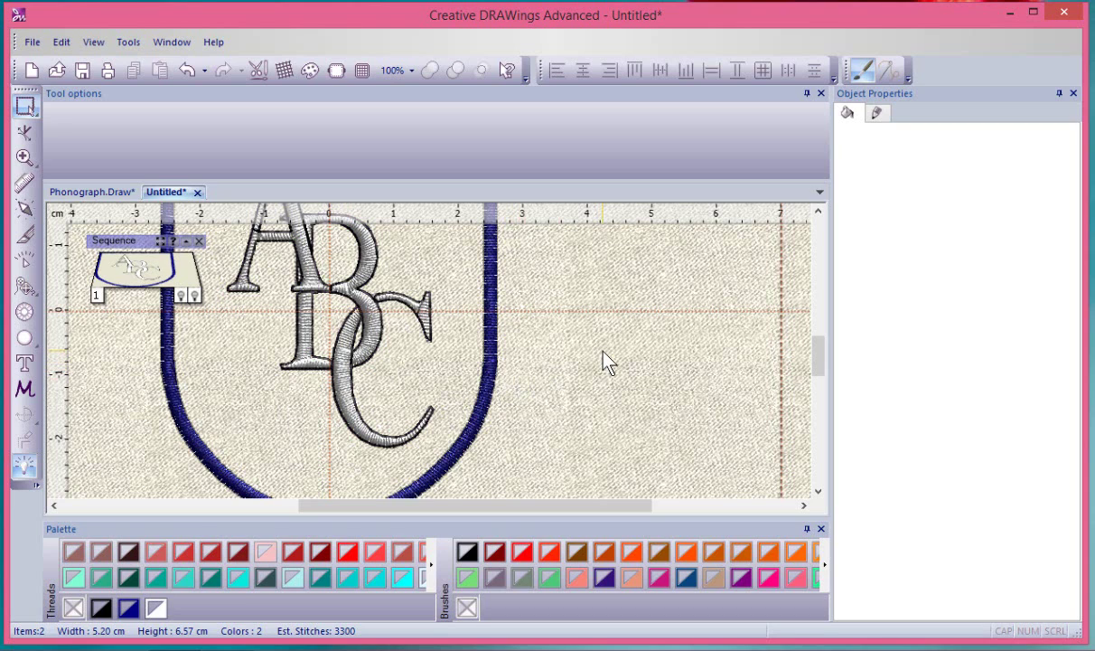
pyautogui.scroll(-2, 607, 362)
pyautogui.click(409, 283)
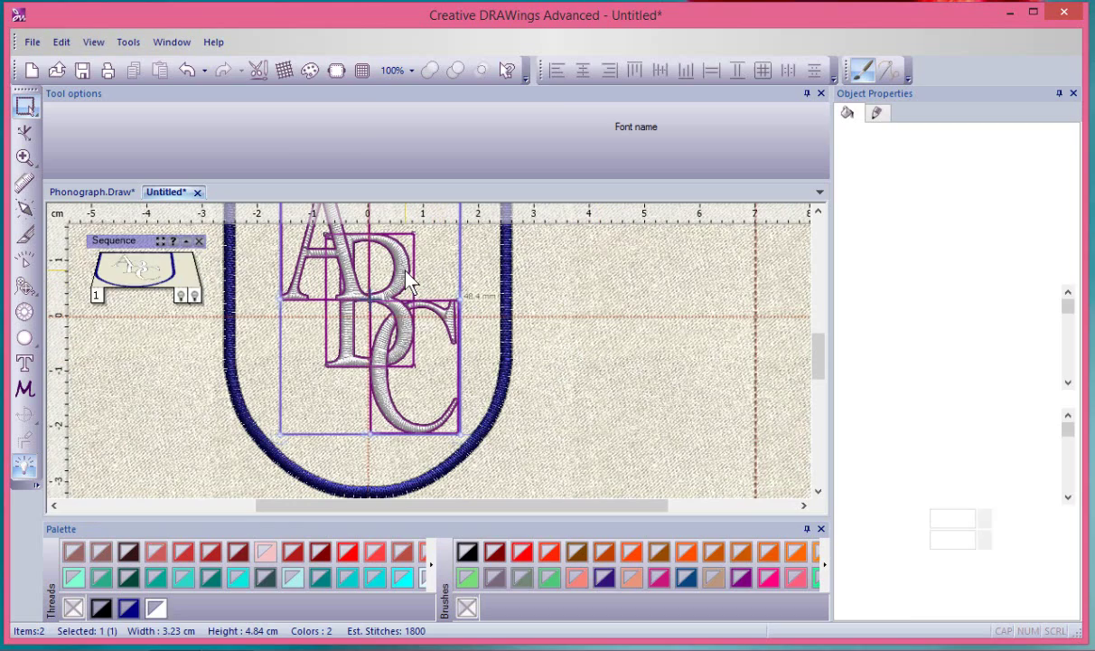
# - Drop the ABC lettering's black outline, shrinking it to 31.98 by 48.14 mm
pyautogui.click(74, 607)
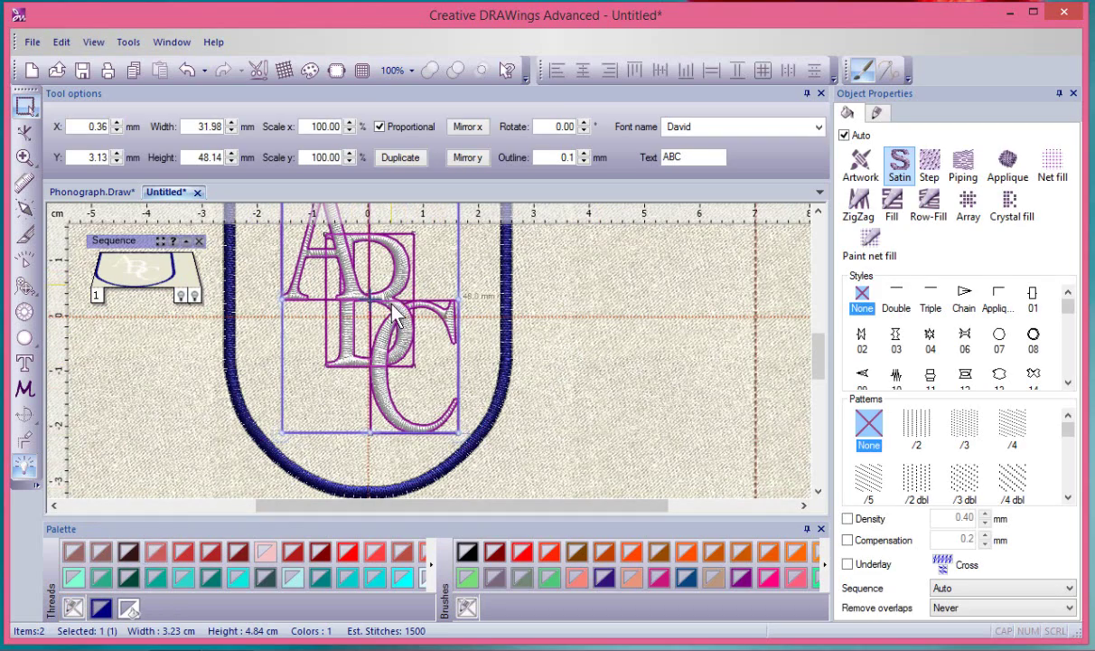
pyautogui.scroll(2, 378, 320)
pyautogui.scroll(3, 377, 320)
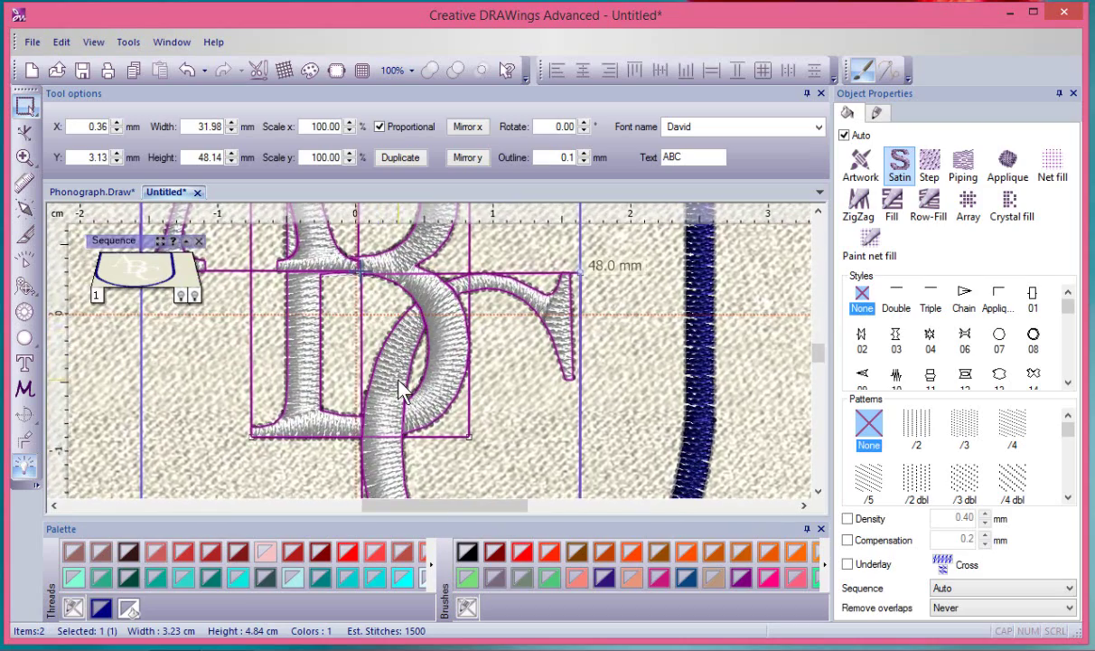
# - Drag the C's frame corners outward and undo a trial reshape of its upper curve
pyautogui.click(24, 133)
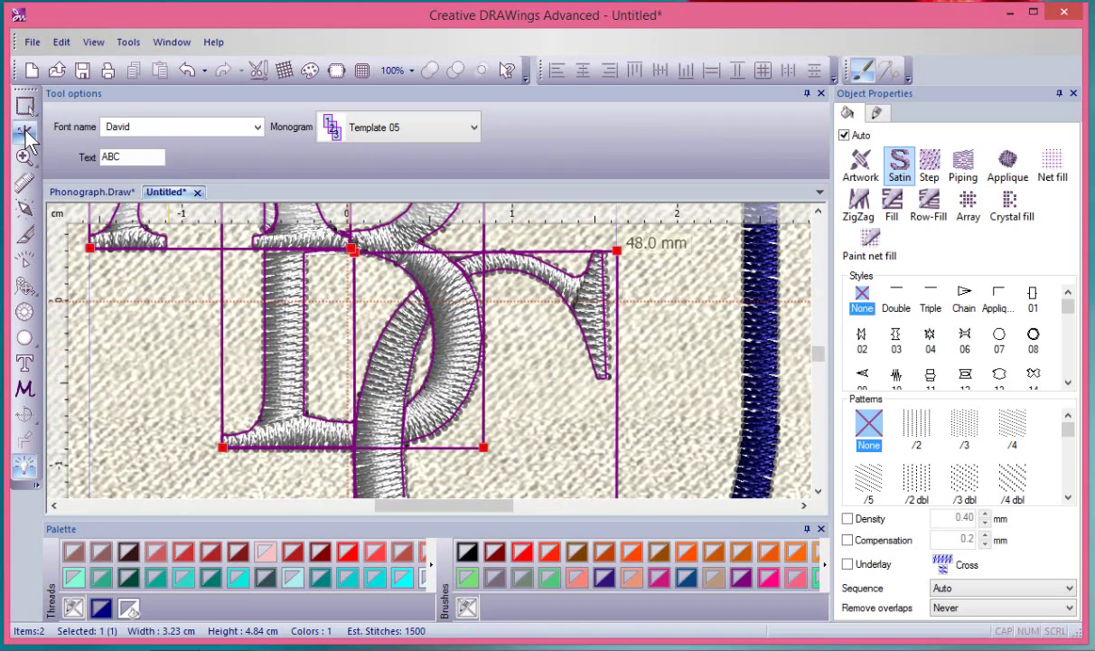
pyautogui.moveTo(622, 260); pyautogui.dragTo(636, 251)
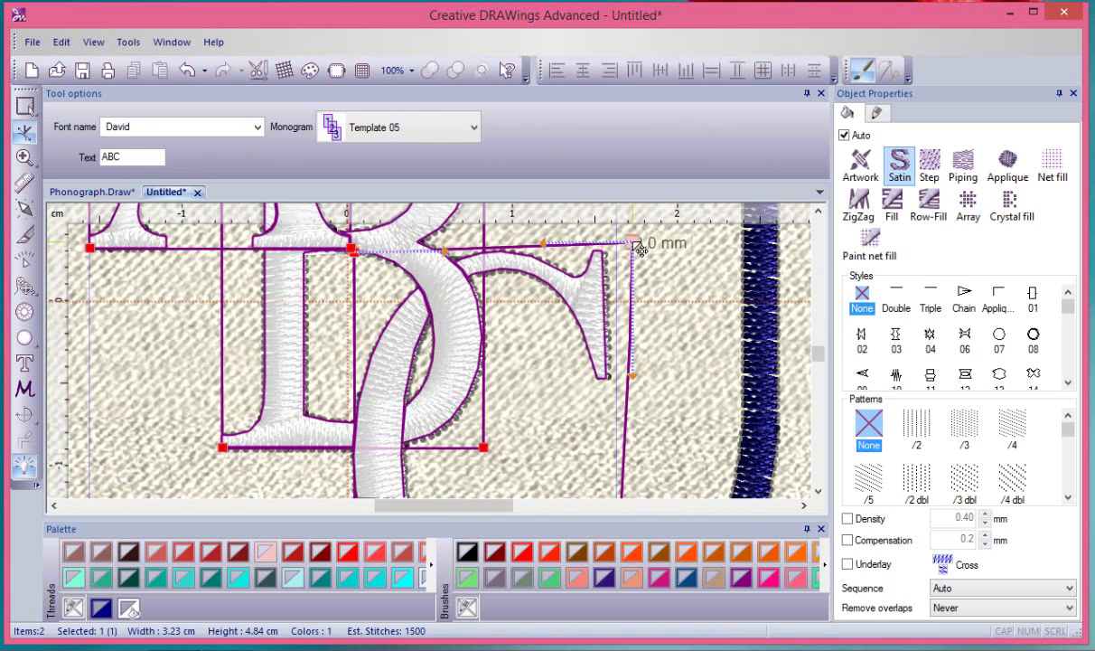
pyautogui.moveTo(366, 262); pyautogui.dragTo(341, 266)
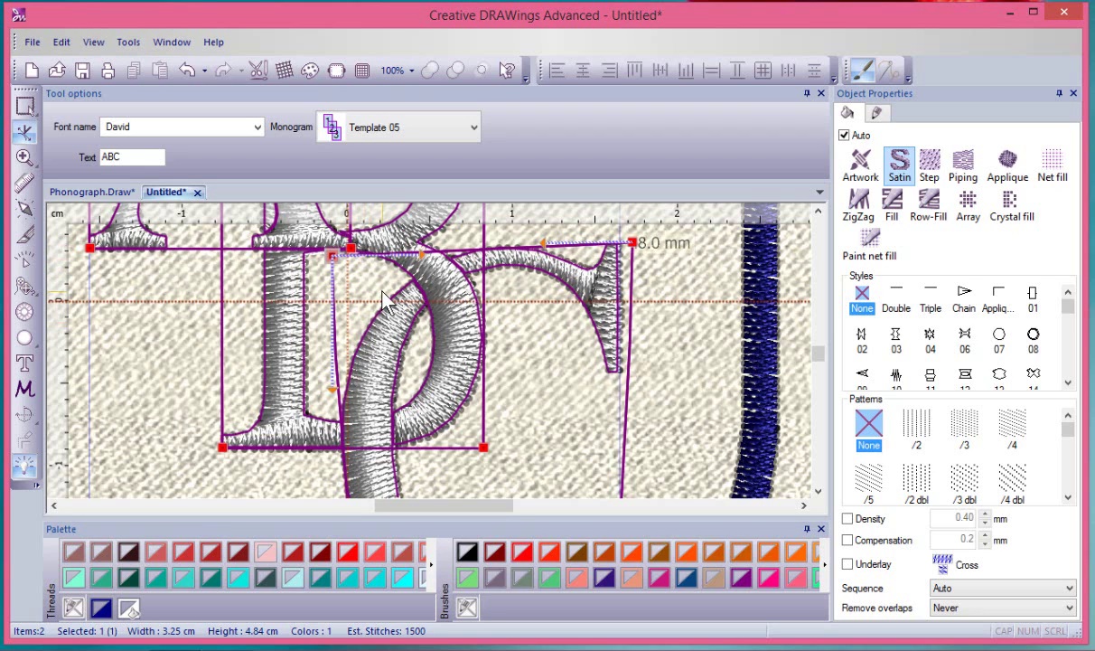
pyautogui.scroll(2, 373, 285)
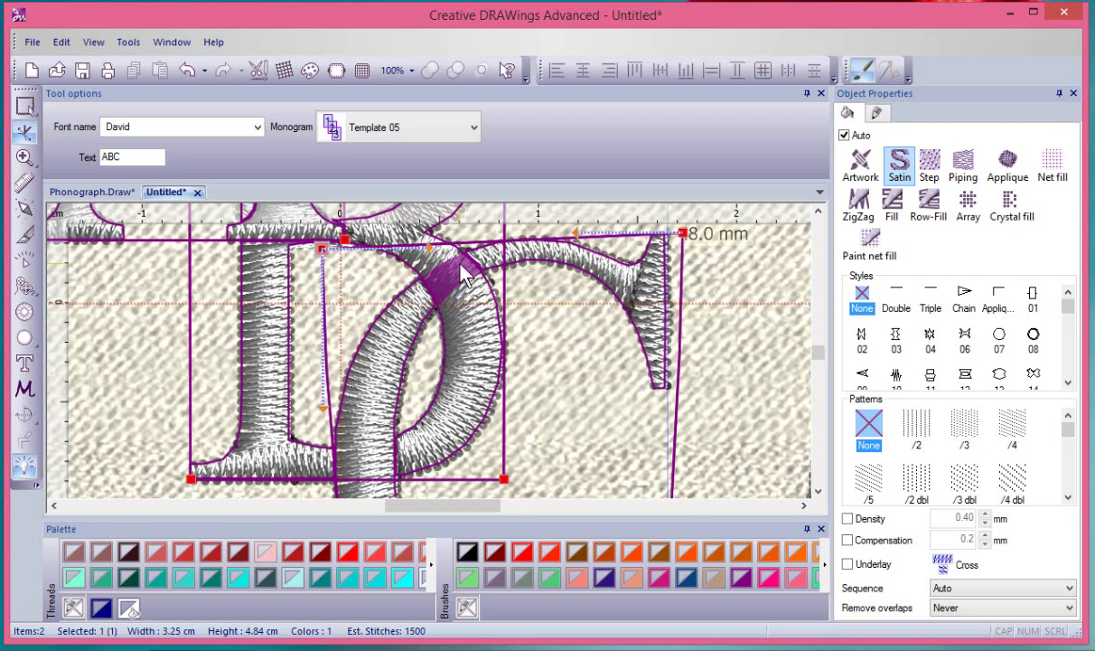
pyautogui.moveTo(455, 275); pyautogui.dragTo(434, 262)
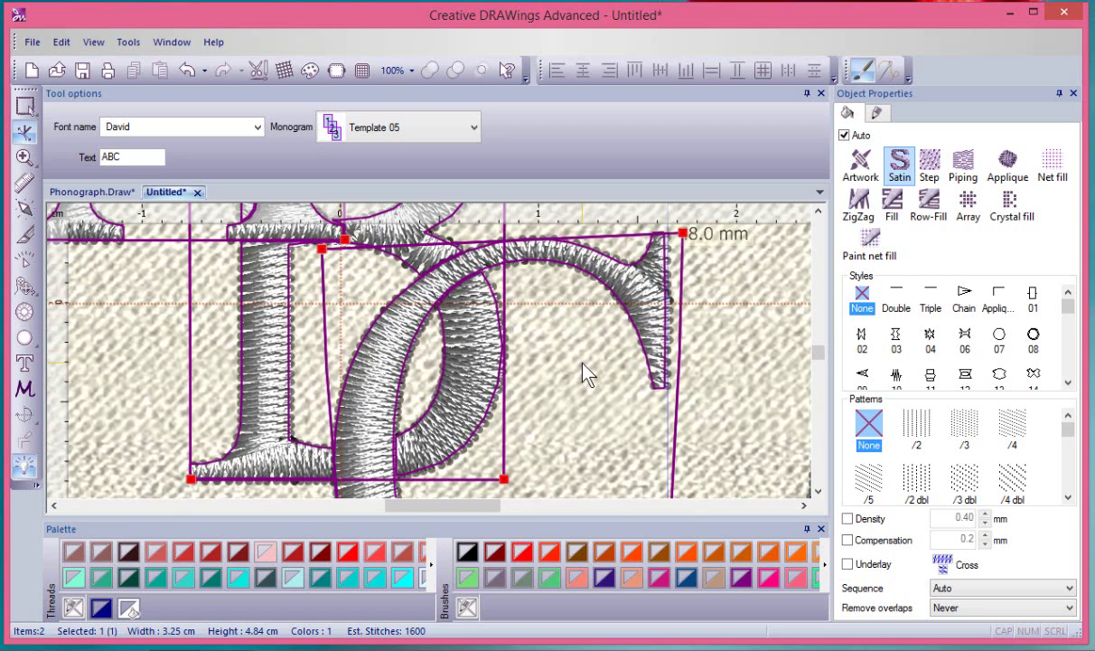
pyautogui.hotkey('ctrl', 'z')
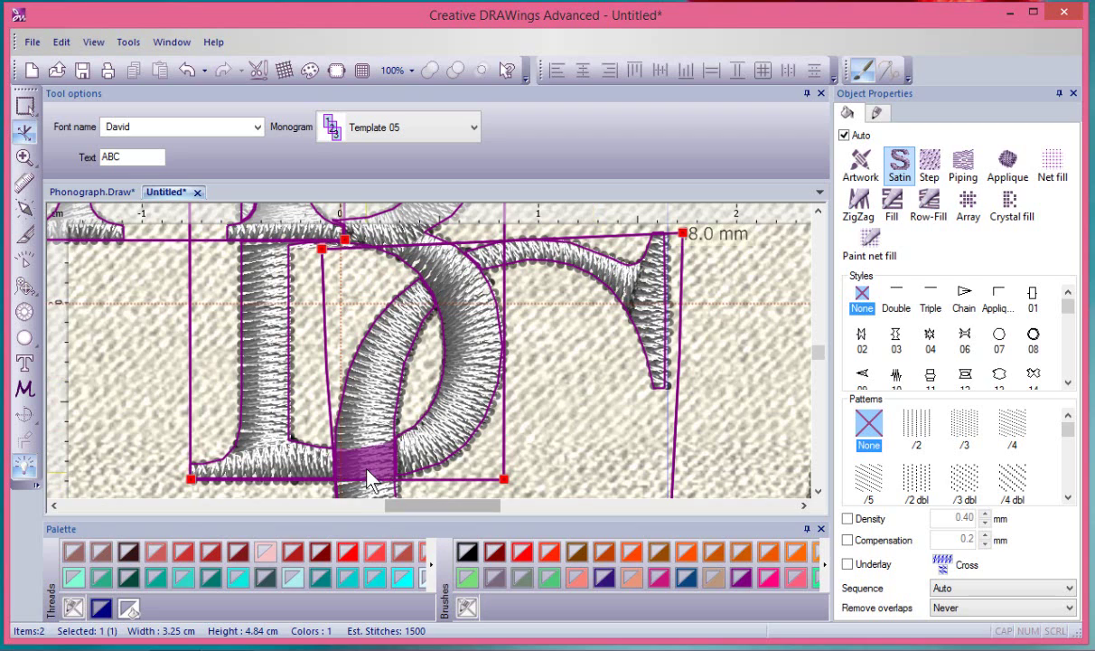
# - Reshape the lower part of the C's curve, widening the lettering to 32.20 mm
pyautogui.moveTo(346, 443); pyautogui.dragTo(361, 452)
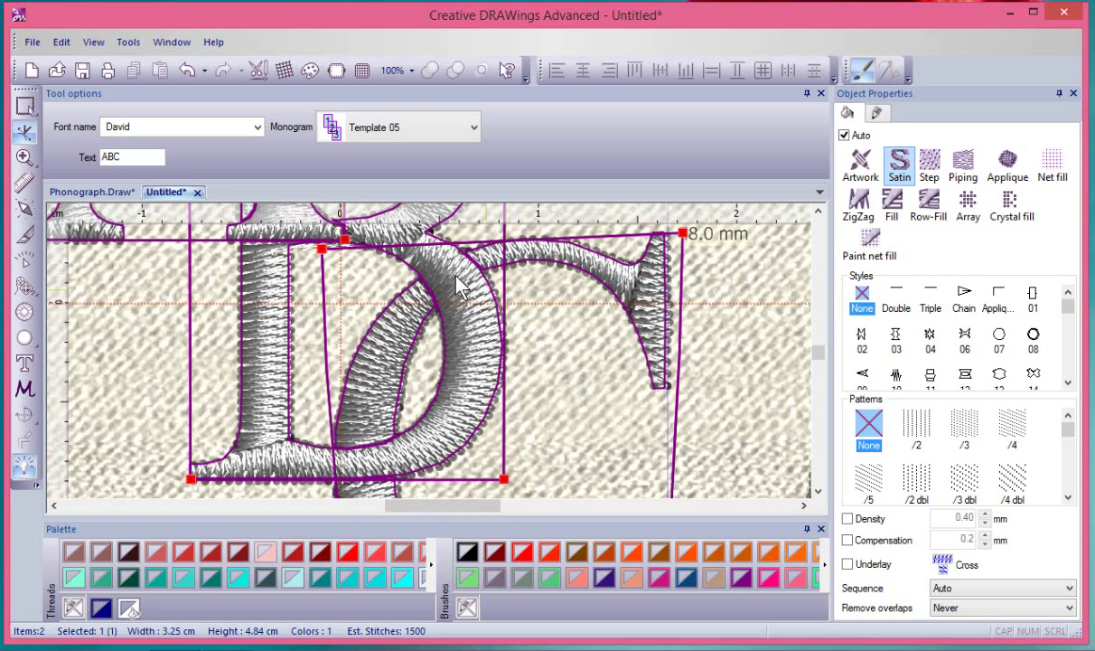
pyautogui.scroll(-5, 541, 363)
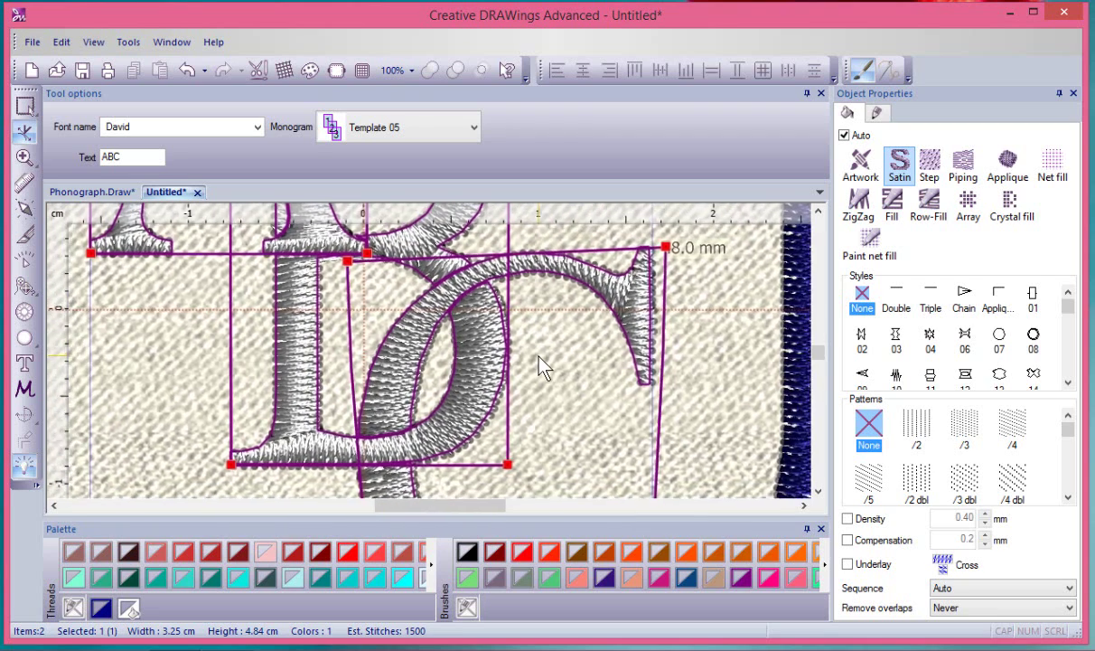
pyautogui.scroll(1, 406, 246)
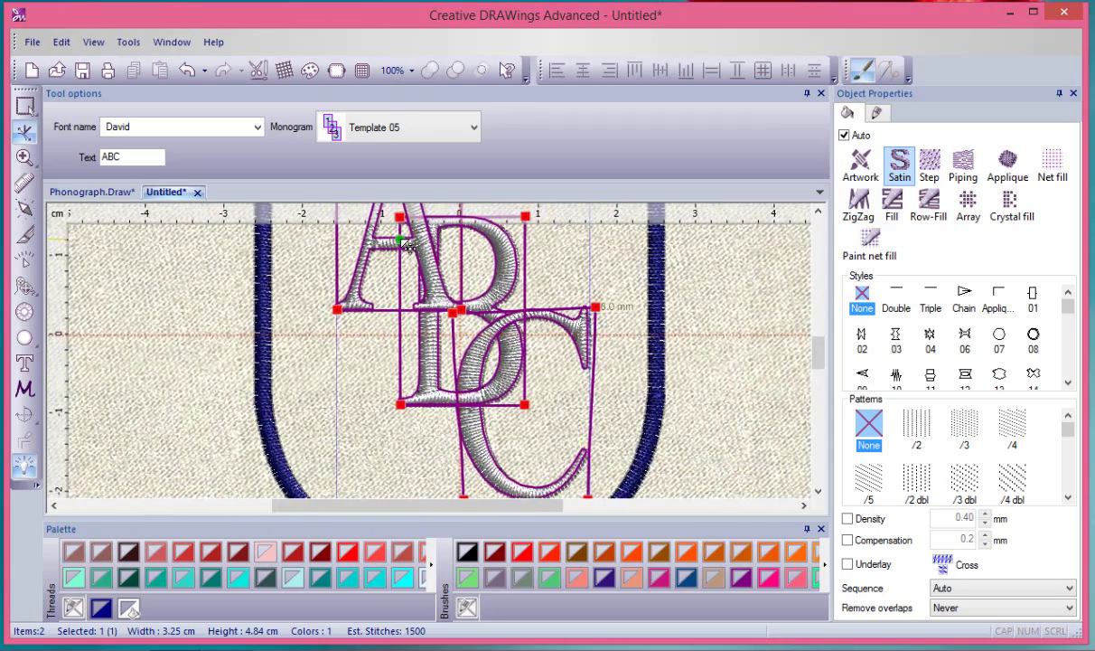
pyautogui.scroll(3, 407, 246)
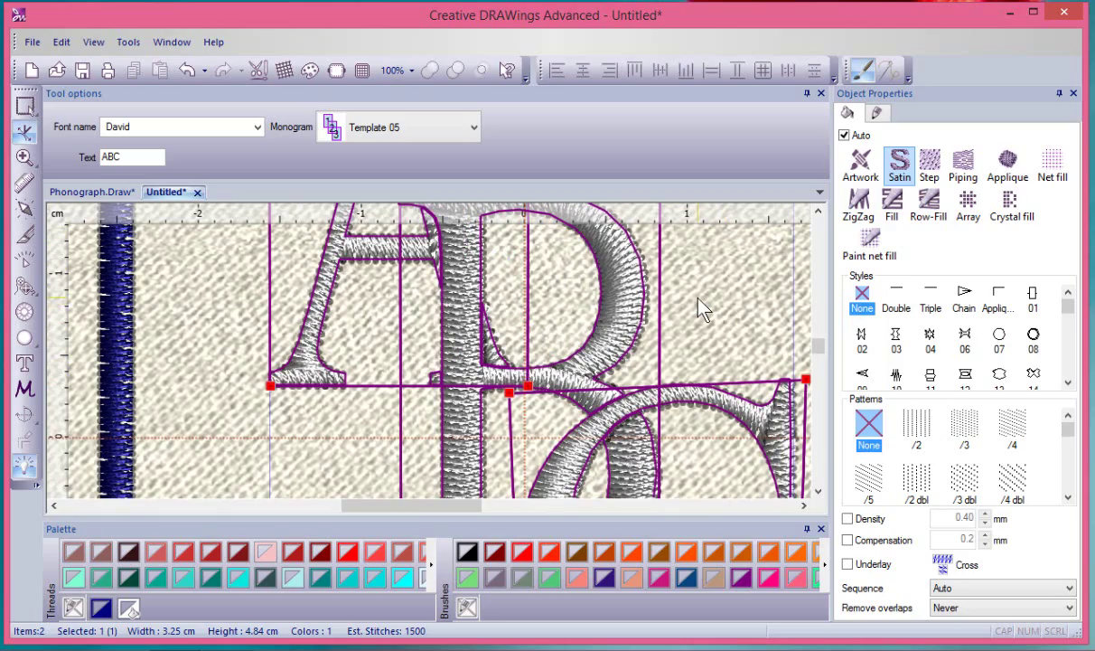
pyautogui.scroll(-2, 705, 310)
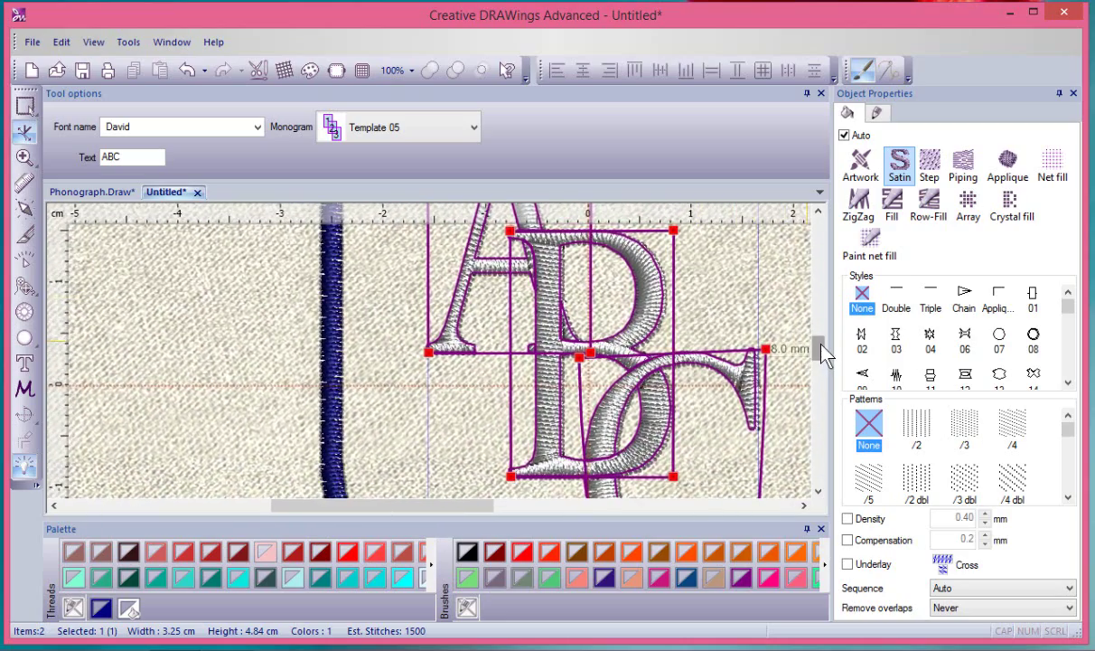
pyautogui.scroll(-3, 742, 325)
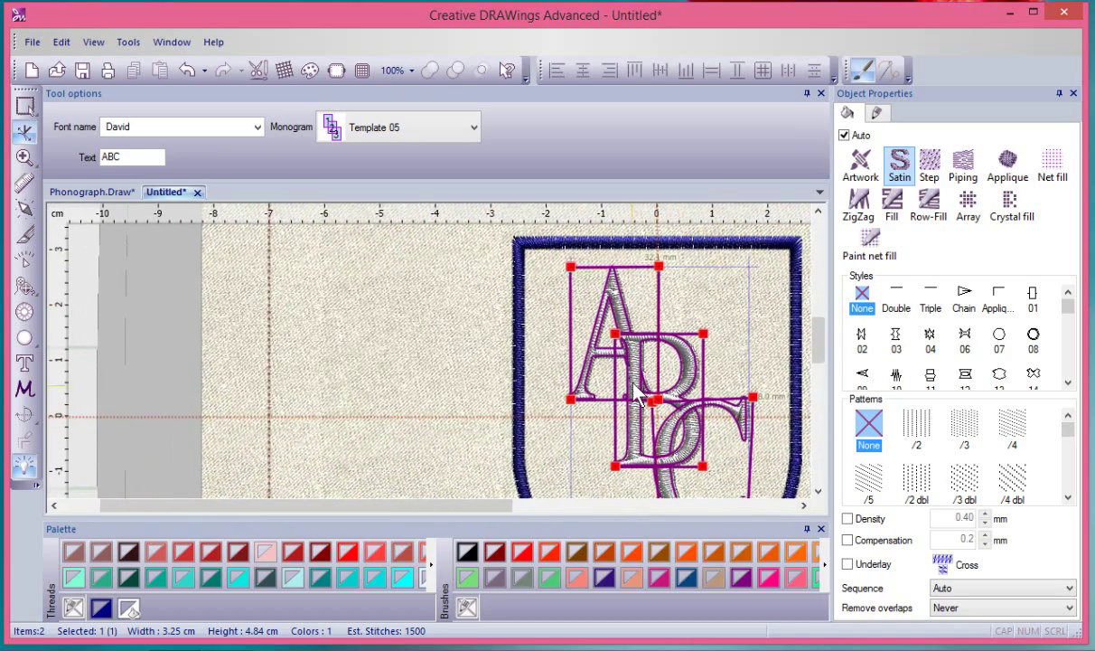
pyautogui.press('Escape')
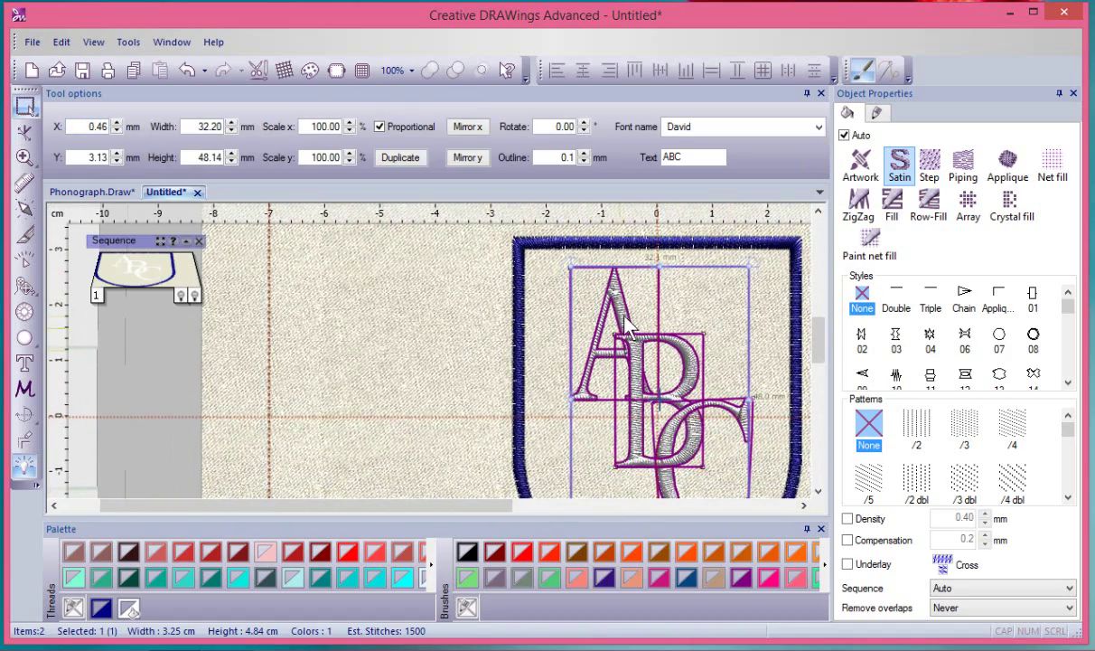
# - Reactivate shape-node editing on the ABC lettering and zoom across the shield to inspect the B–C overlap
pyautogui.click(26, 134)
pyautogui.click(818, 493)
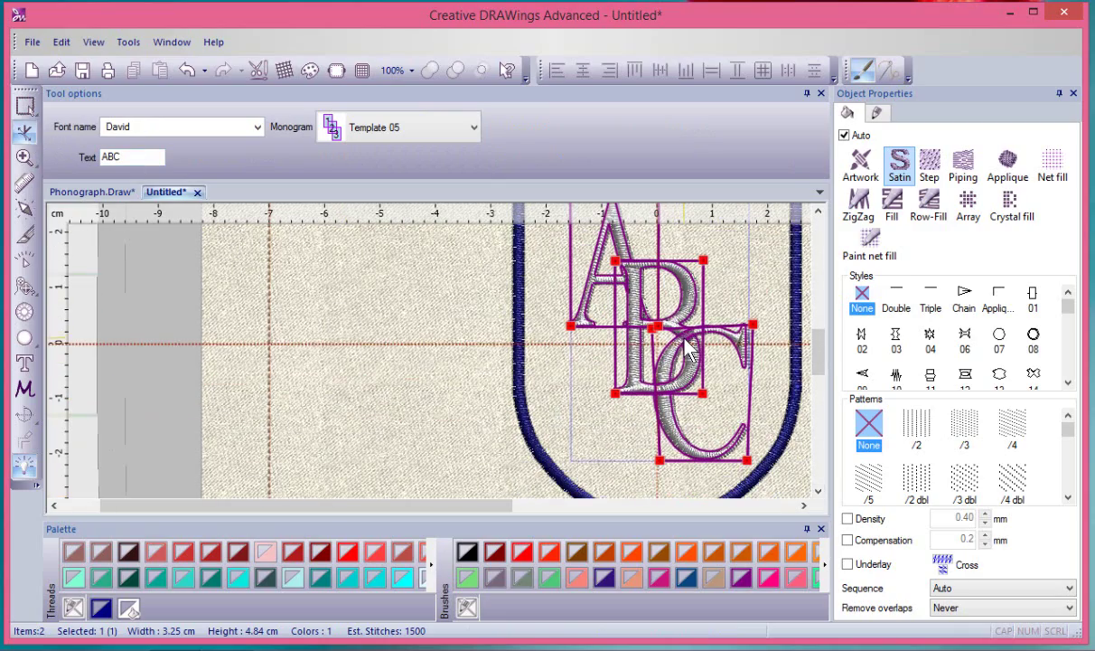
pyautogui.scroll(6, 688, 351)
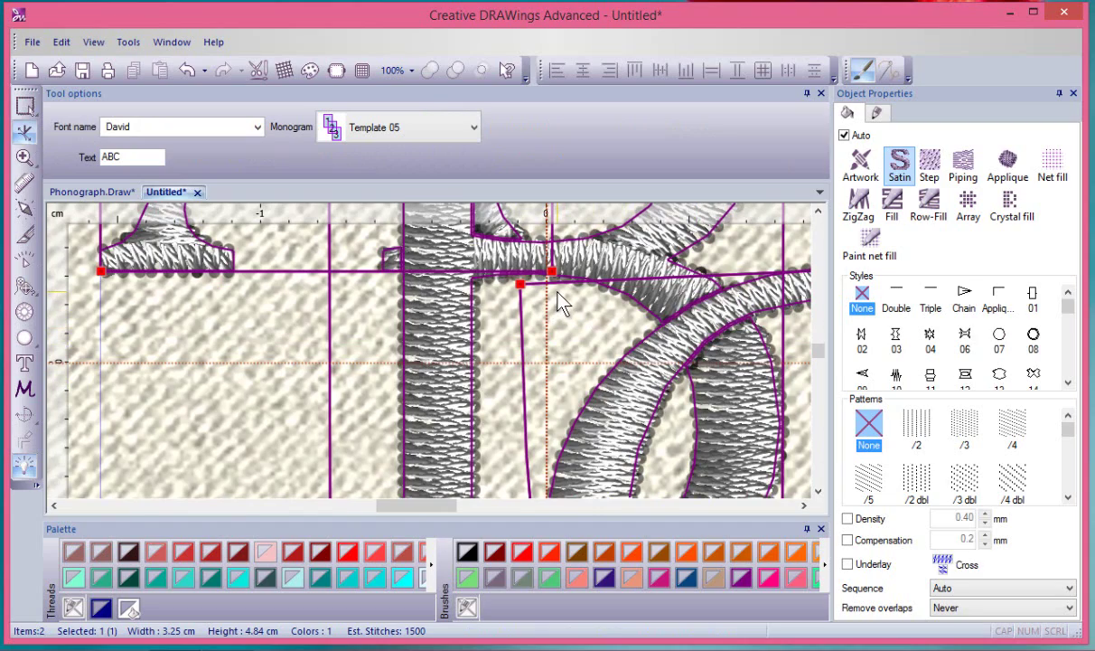
pyautogui.scroll(-5, 560, 308)
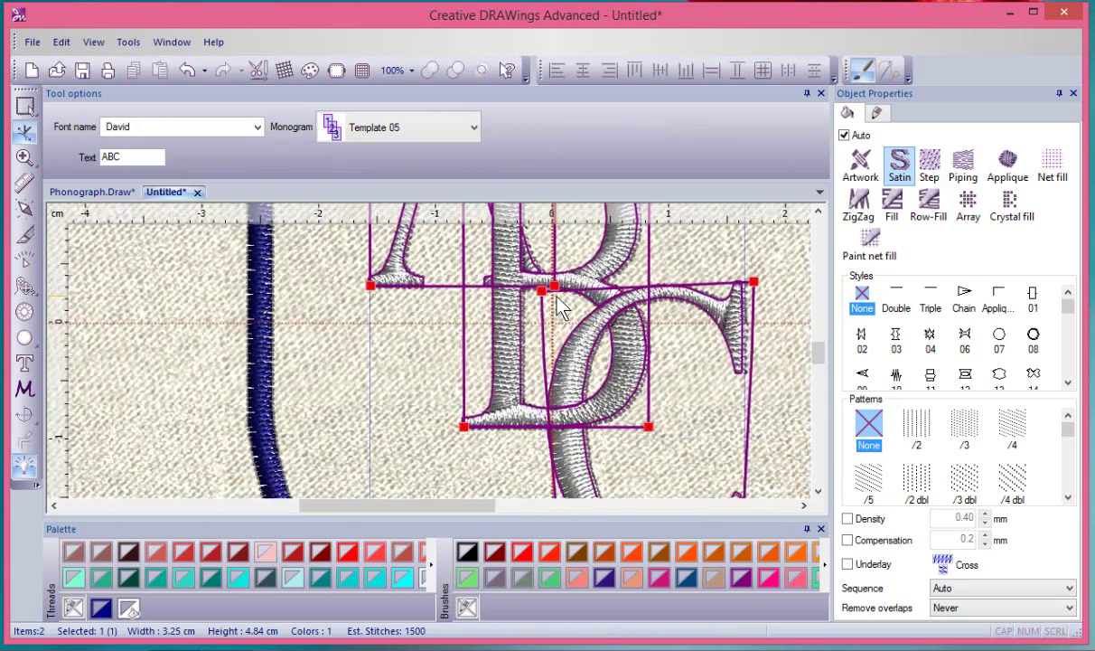
pyautogui.scroll(-1, 560, 307)
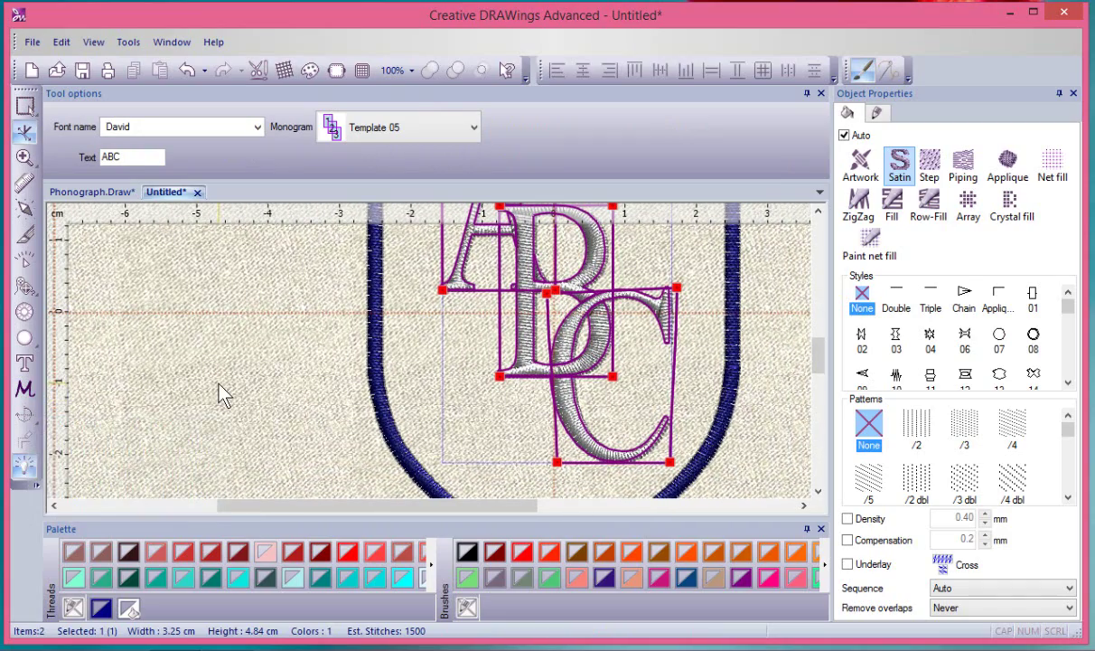
pyautogui.scroll(-3, 224, 395)
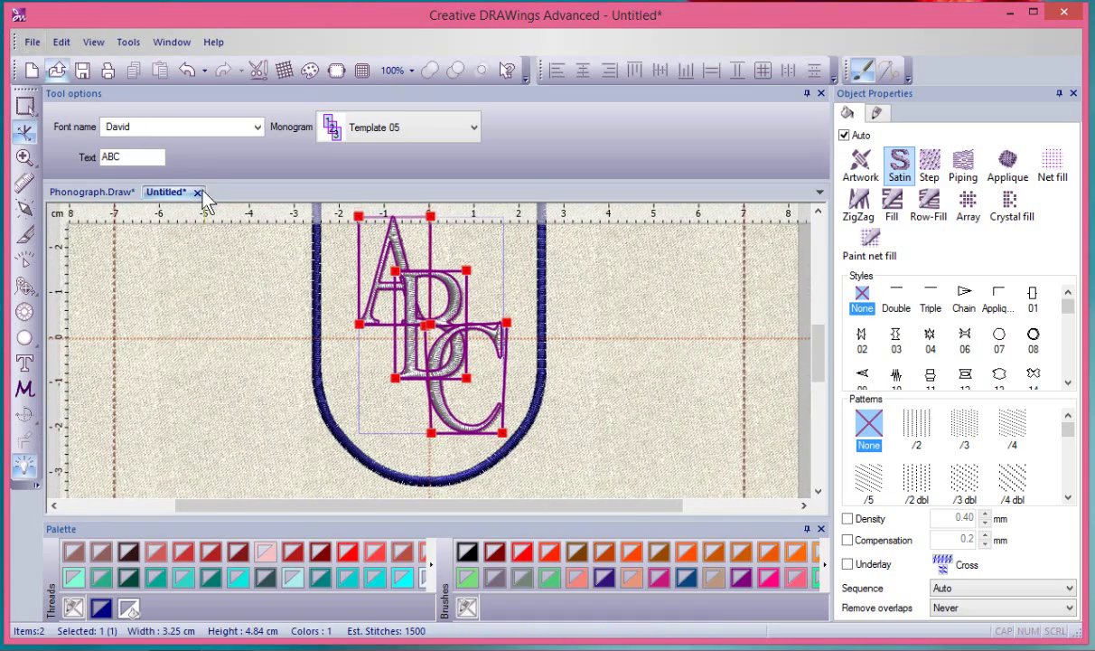
pyautogui.scroll(-2, 244, 269)
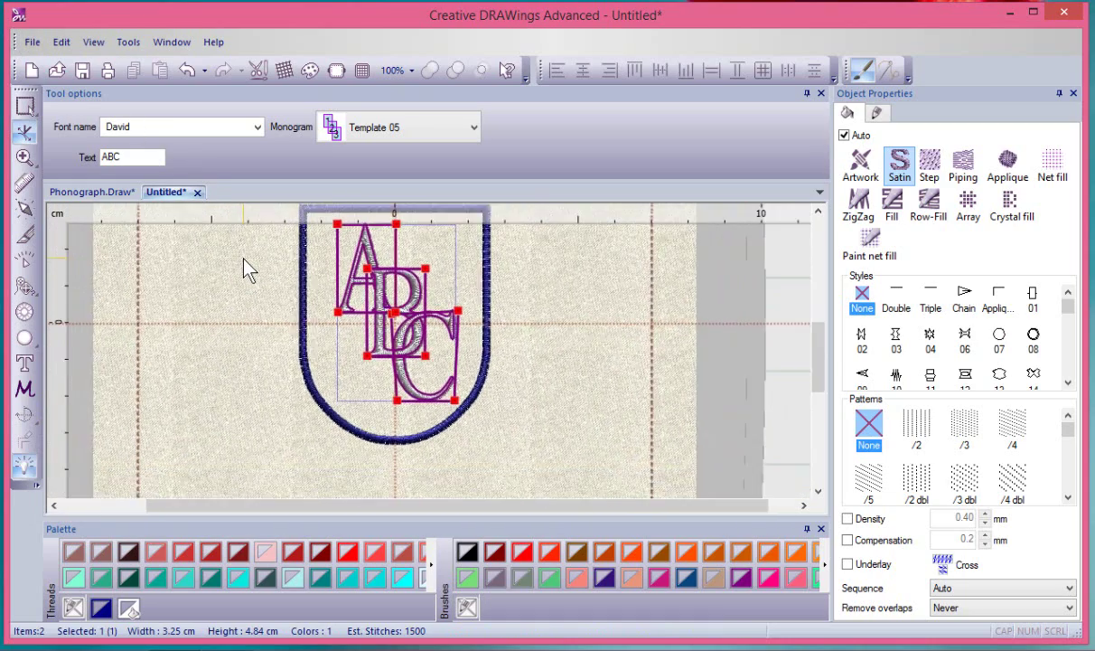